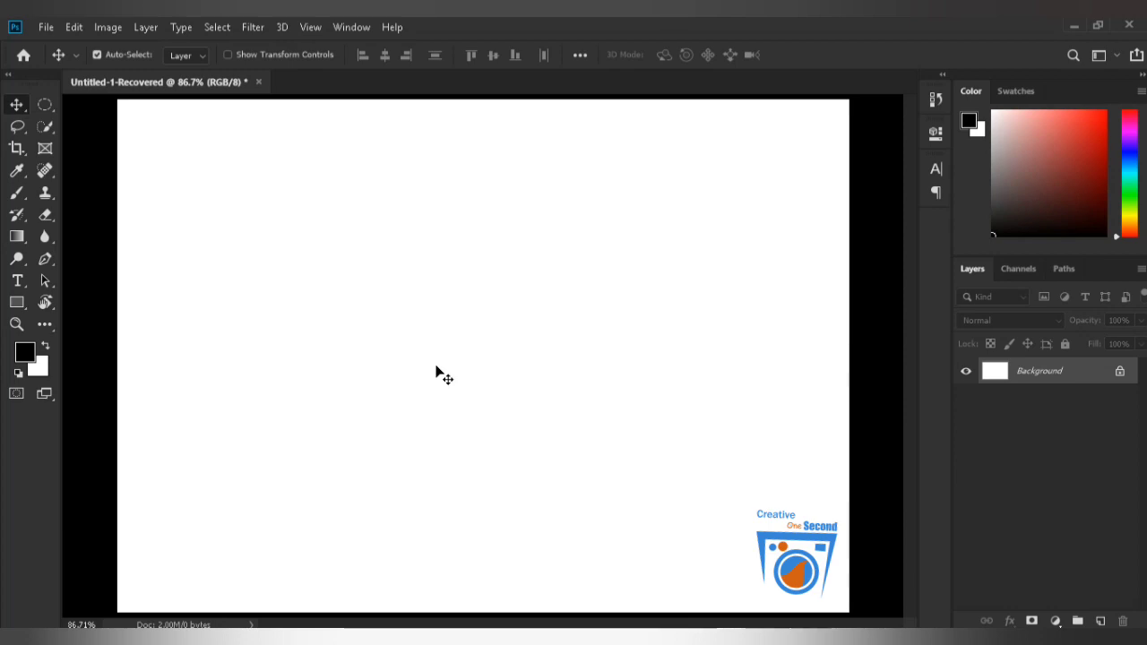
# Open the Dispersion Effect image from the Downloads folder and duplicate its background layer.
pyautogui.click(46, 29)
pyautogui.click(57, 64)
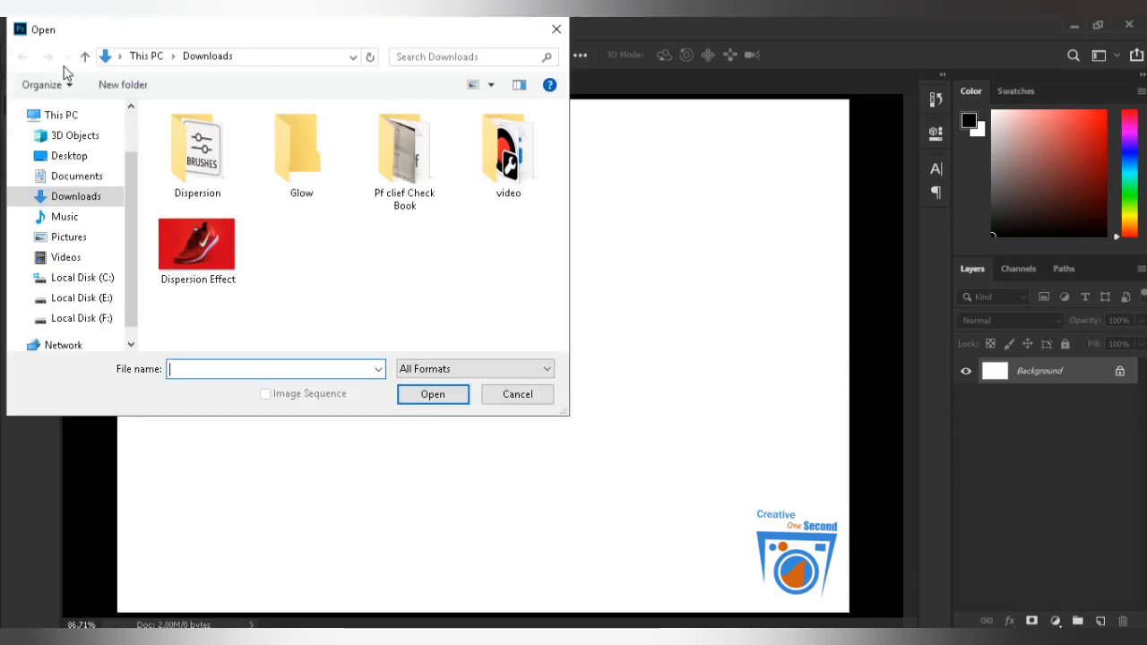
pyautogui.click(197, 247)
pyautogui.click(426, 395)
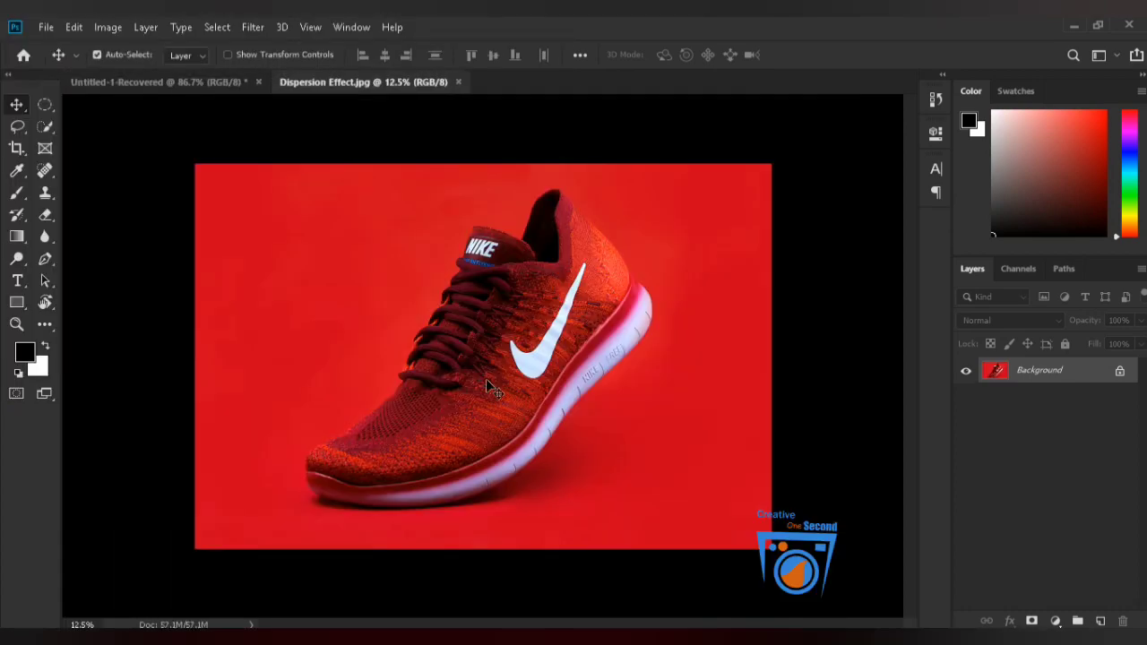
pyautogui.scroll(1, 486, 378)
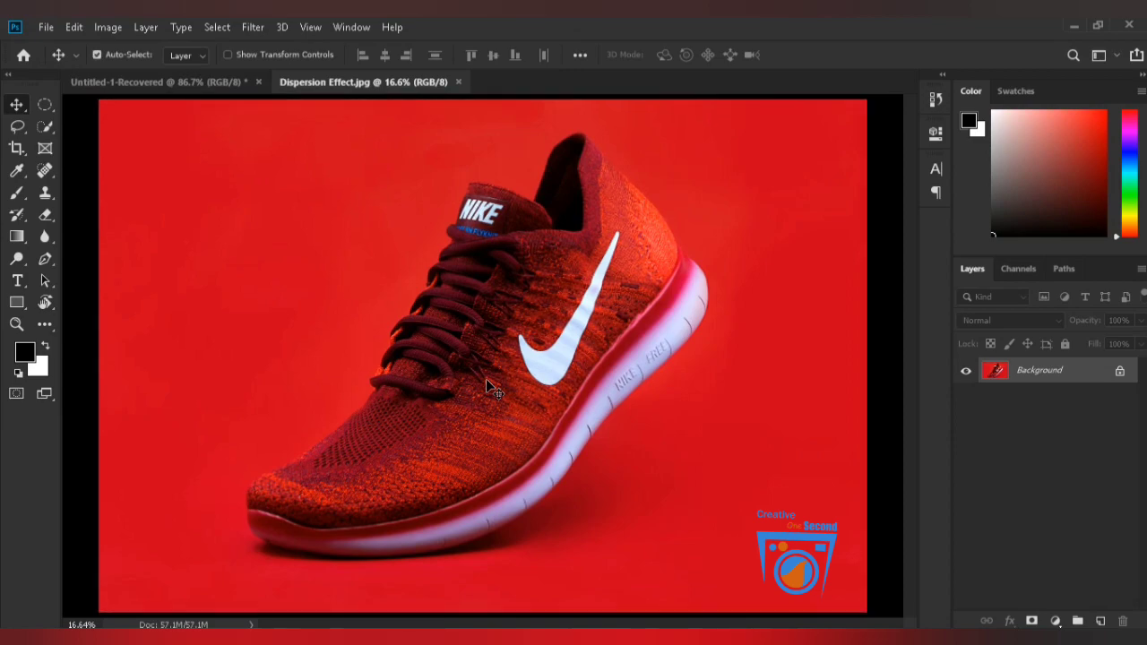
pyautogui.hotkey('ctrl', 'j')
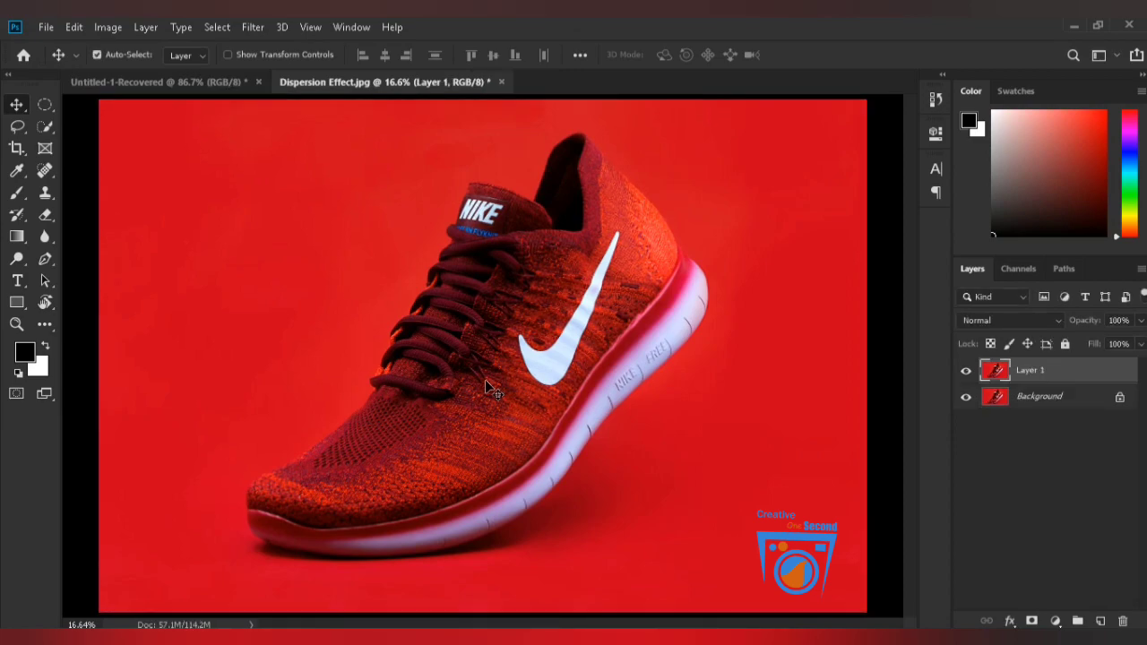
# Select the whole shoe on the duplicated layer with the Quick Selection tool, including the toe and the white sole.
pyautogui.press('w')
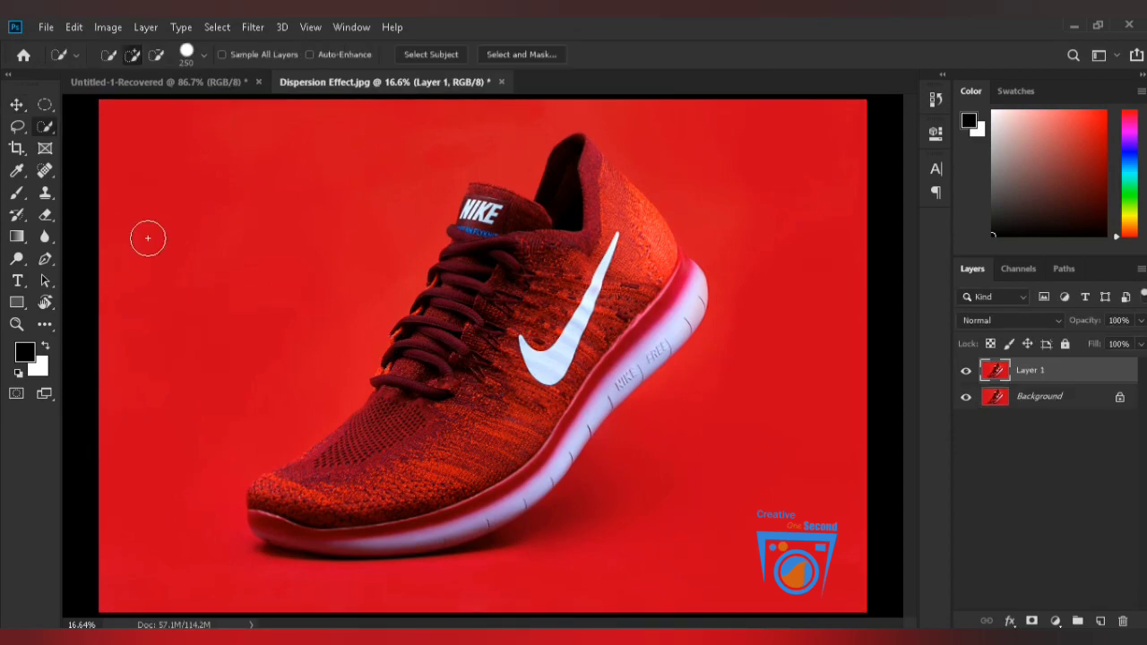
pyautogui.rightClick(46, 129)
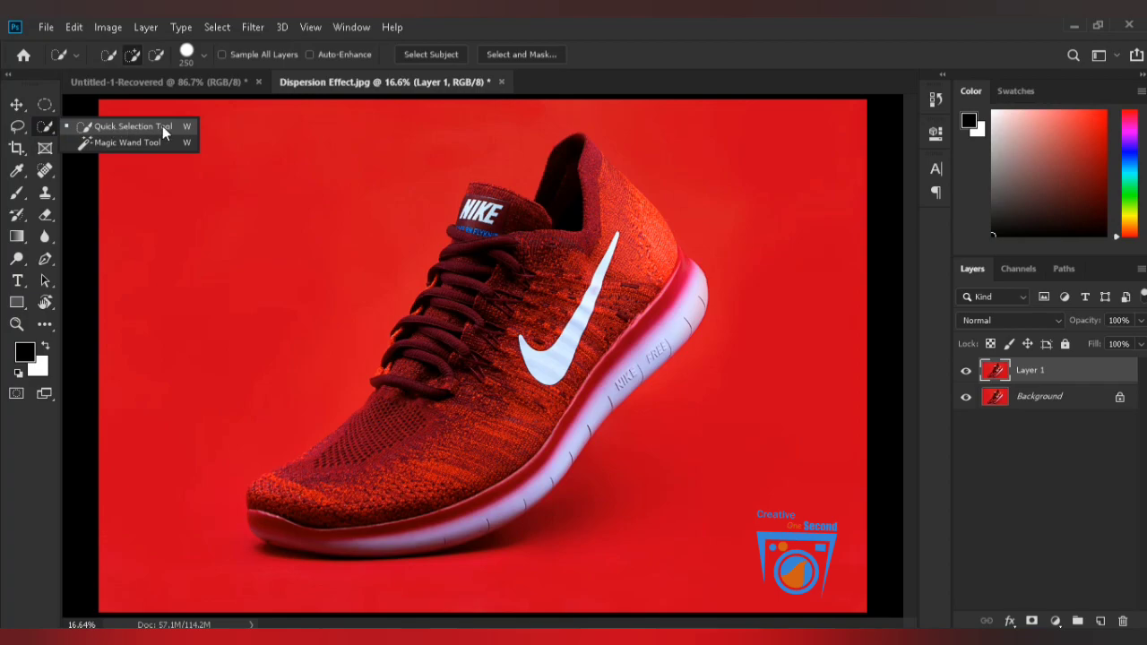
pyautogui.click(128, 128)
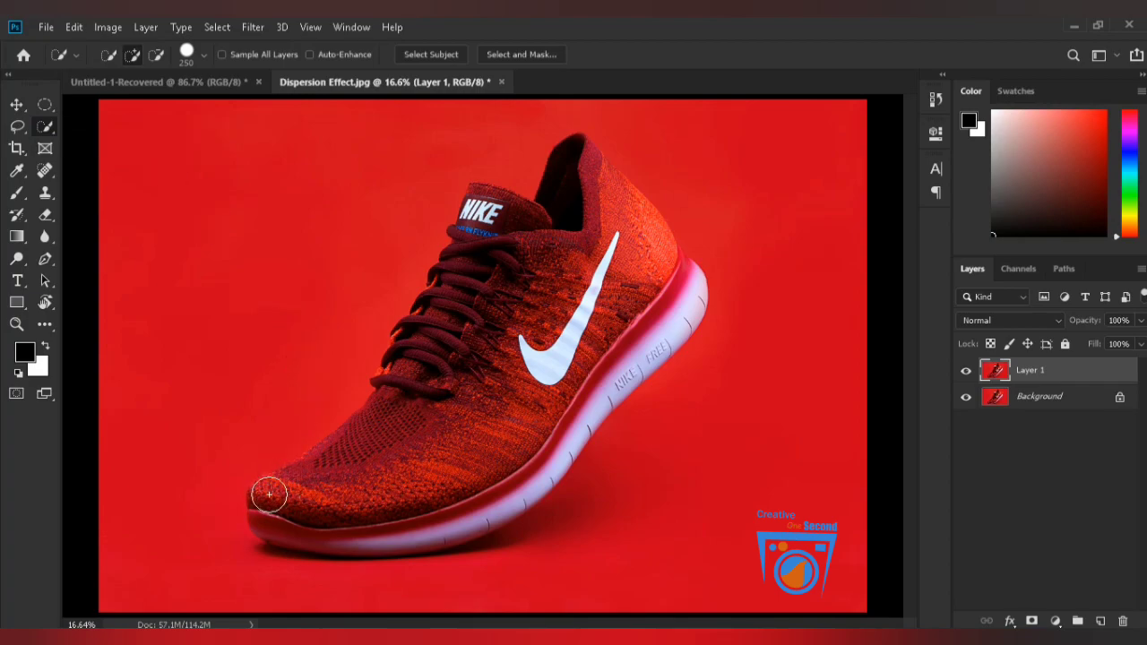
pyautogui.moveTo(296, 508)
pyautogui.mouseDown()
pyautogui.moveTo(352, 518)
pyautogui.moveTo(480, 495)
pyautogui.moveTo(546, 438)
pyautogui.moveTo(622, 334)
pyautogui.moveTo(658, 311)
pyautogui.moveTo(643, 266)
pyautogui.moveTo(586, 184)
pyautogui.moveTo(643, 235)
pyautogui.moveTo(657, 256)
pyautogui.moveTo(589, 306)
pyautogui.moveTo(443, 463)
pyautogui.moveTo(360, 487)
pyautogui.moveTo(476, 285)
pyautogui.moveTo(359, 438)
pyautogui.mouseUp()
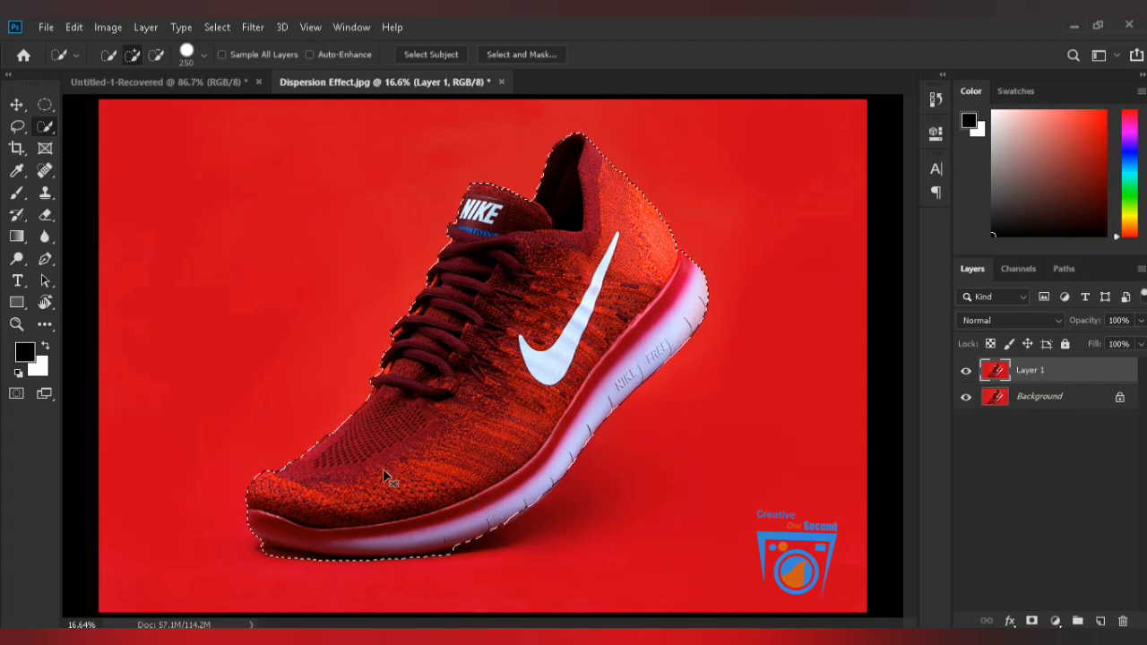
pyautogui.moveTo(346, 535)
pyautogui.mouseDown()
pyautogui.moveTo(434, 530)
pyautogui.moveTo(560, 307)
pyautogui.moveTo(607, 325)
pyautogui.mouseUp()
pyautogui.moveTo(179, 437)
pyautogui.mouseDown()
pyautogui.moveTo(243, 469)
pyautogui.moveTo(553, 501)
pyautogui.moveTo(645, 500)
pyautogui.moveTo(866, 463)
pyautogui.moveTo(775, 486)
pyautogui.moveTo(630, 499)
pyautogui.moveTo(681, 485)
pyautogui.moveTo(466, 485)
pyautogui.mouseUp()
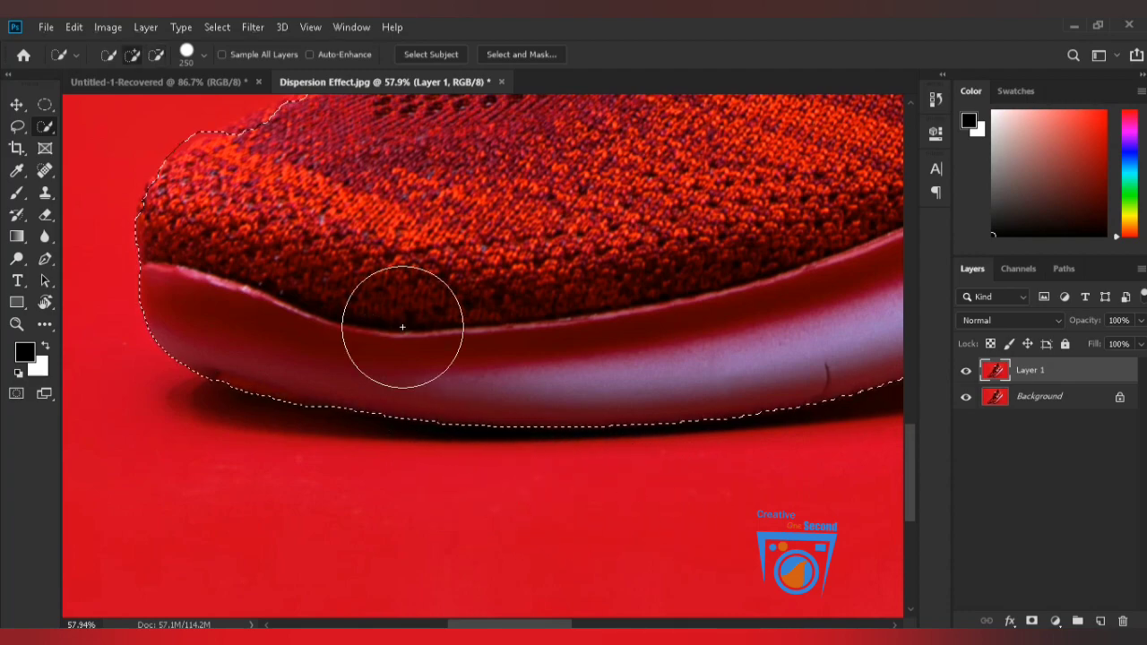
pyautogui.hotkey('ctrl', '0')
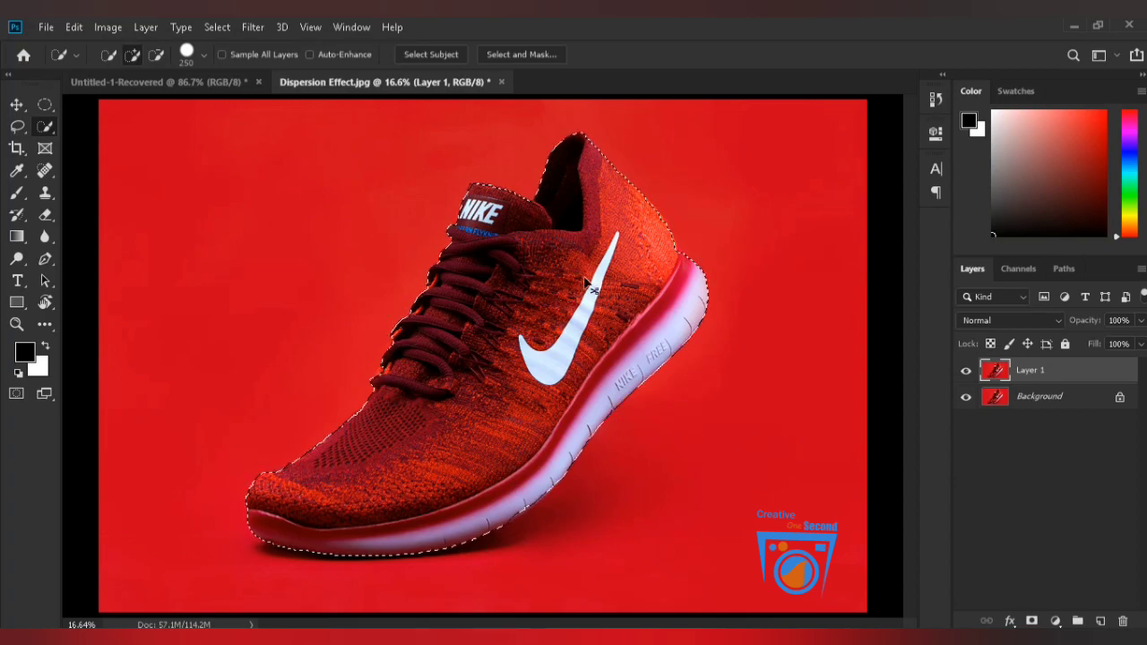
# Refine the shoe selection along the upper's front edge and the laces up to the tongue.
pyautogui.moveTo(361, 428); pyautogui.dragTo(479, 433)
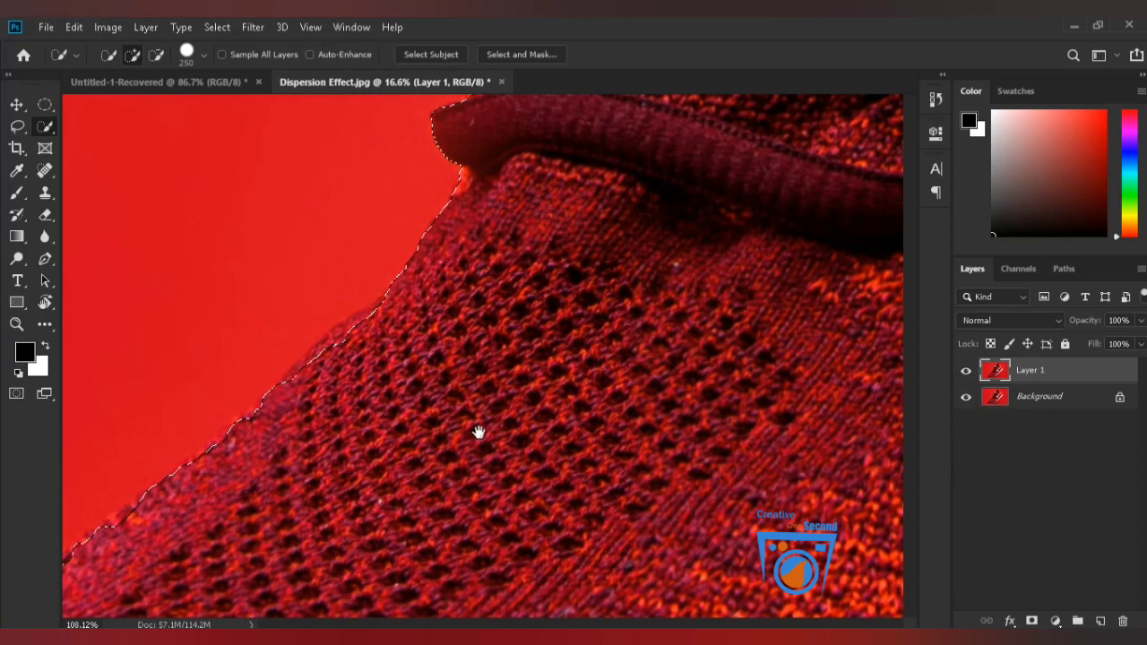
pyautogui.moveTo(392, 423); pyautogui.dragTo(479, 421)
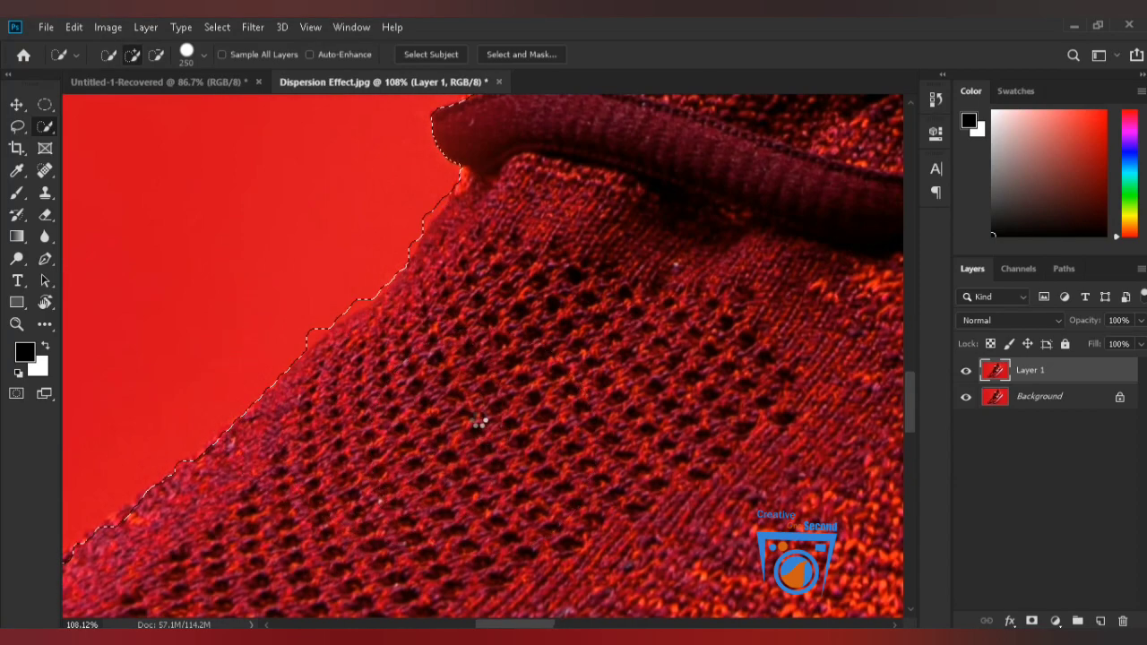
pyautogui.moveTo(538, 392); pyautogui.dragTo(428, 563)
pyautogui.moveTo(438, 358)
pyautogui.mouseDown()
pyautogui.moveTo(440, 331)
pyautogui.moveTo(556, 405)
pyautogui.mouseUp()
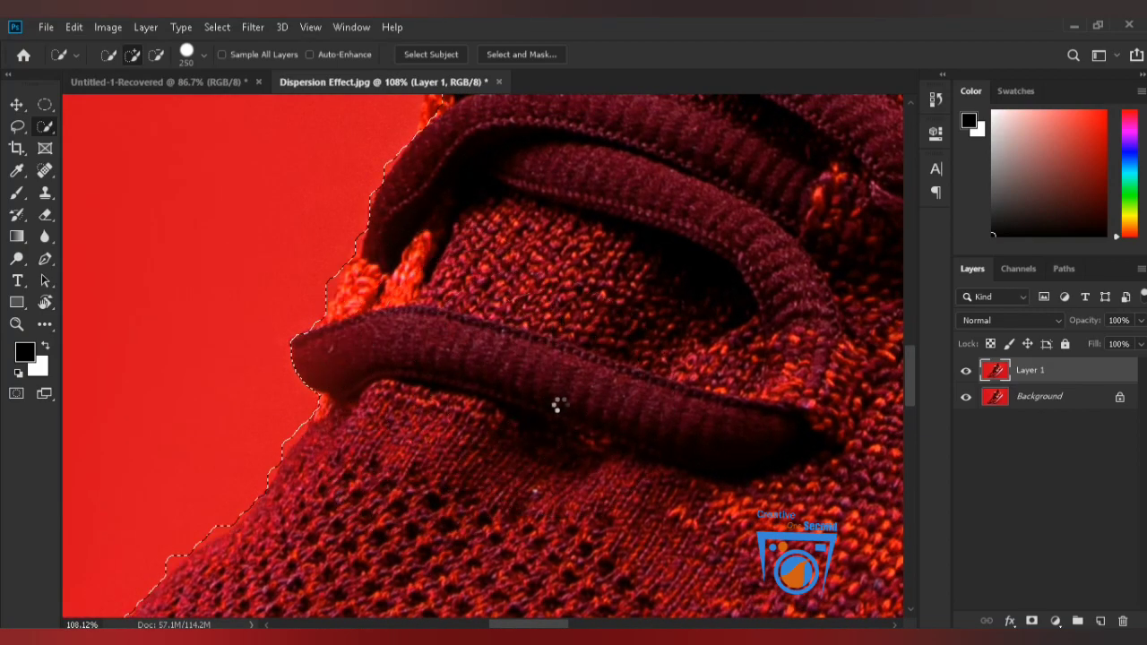
pyautogui.moveTo(555, 335); pyautogui.dragTo(418, 538)
pyautogui.moveTo(418, 384)
pyautogui.mouseDown()
pyautogui.moveTo(436, 376)
pyautogui.moveTo(488, 405)
pyautogui.moveTo(488, 394)
pyautogui.mouseUp()
pyautogui.moveTo(512, 320)
pyautogui.mouseDown()
pyautogui.moveTo(368, 519)
pyautogui.moveTo(379, 510)
pyautogui.moveTo(397, 547)
pyautogui.moveTo(353, 592)
pyautogui.mouseUp()
pyautogui.moveTo(361, 500)
pyautogui.mouseDown()
pyautogui.moveTo(343, 462)
pyautogui.moveTo(474, 479)
pyautogui.mouseUp()
pyautogui.scroll(5, 358, 615)
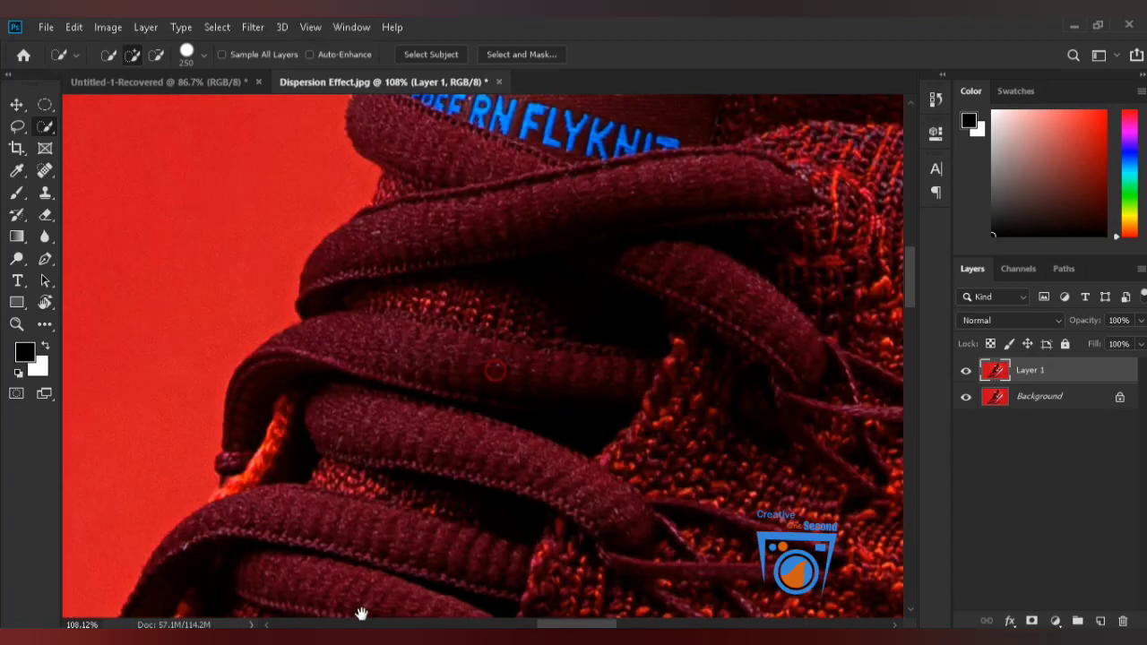
pyautogui.scroll(5, 343, 546)
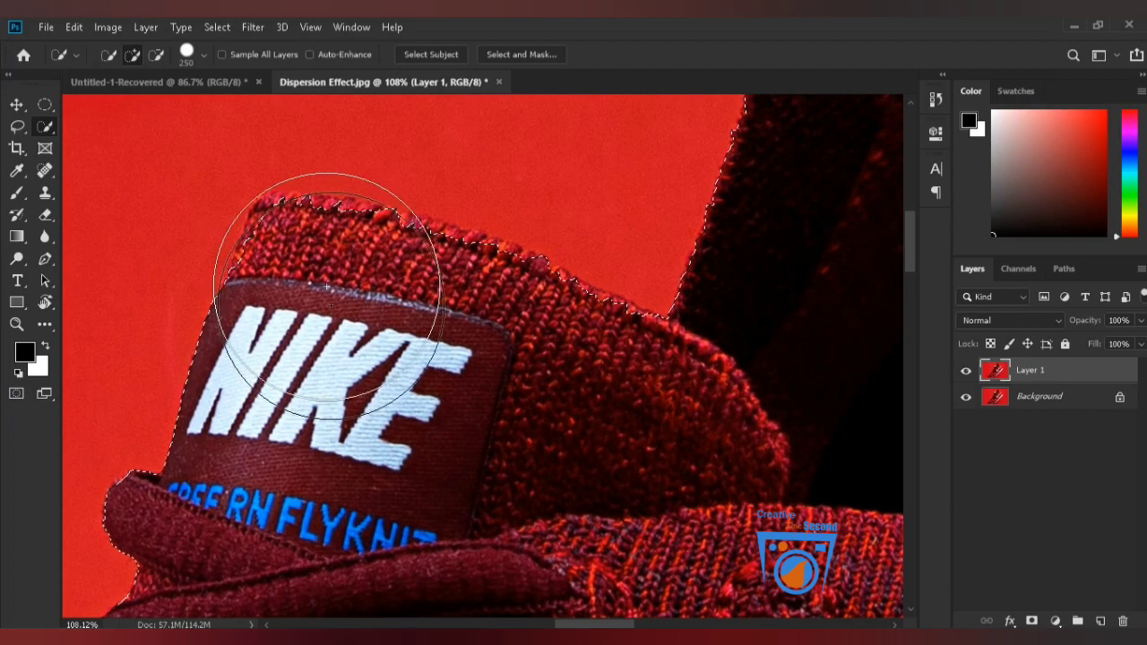
# Reduce the selection brush to 125 px and extend the selection around the tongue with the NIKE label.
pyautogui.press('[')
pyautogui.press('[')
pyautogui.press('[')
pyautogui.press('[')
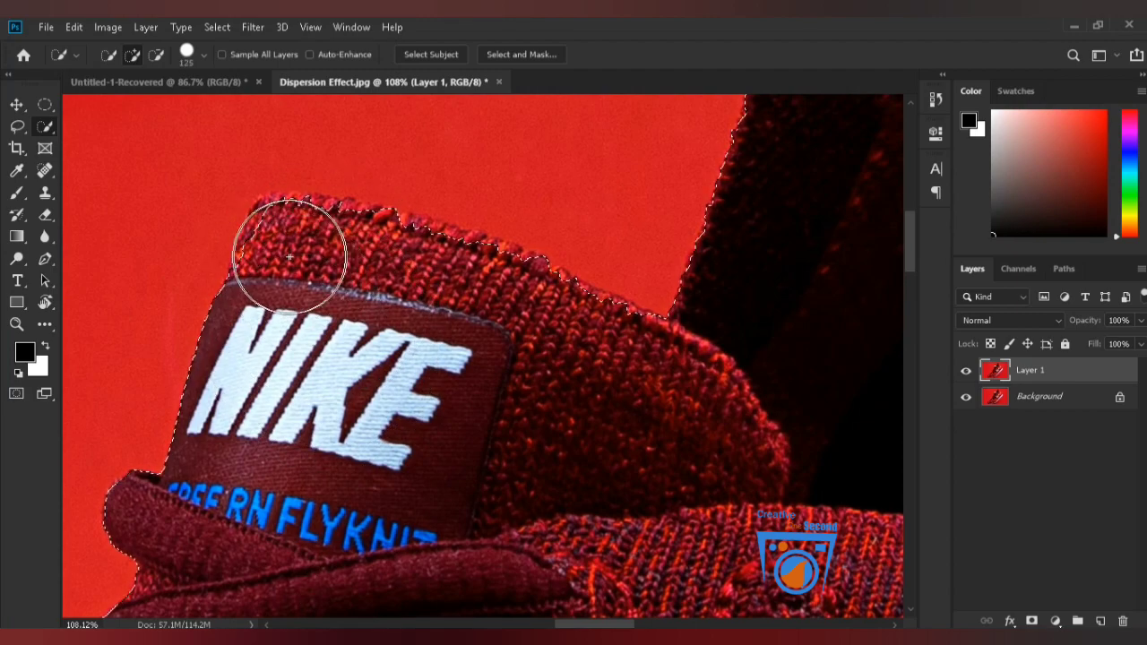
pyautogui.moveTo(287, 258)
pyautogui.mouseDown()
pyautogui.moveTo(331, 258)
pyautogui.moveTo(327, 242)
pyautogui.moveTo(319, 250)
pyautogui.moveTo(501, 298)
pyautogui.moveTo(645, 377)
pyautogui.moveTo(640, 482)
pyautogui.mouseUp()
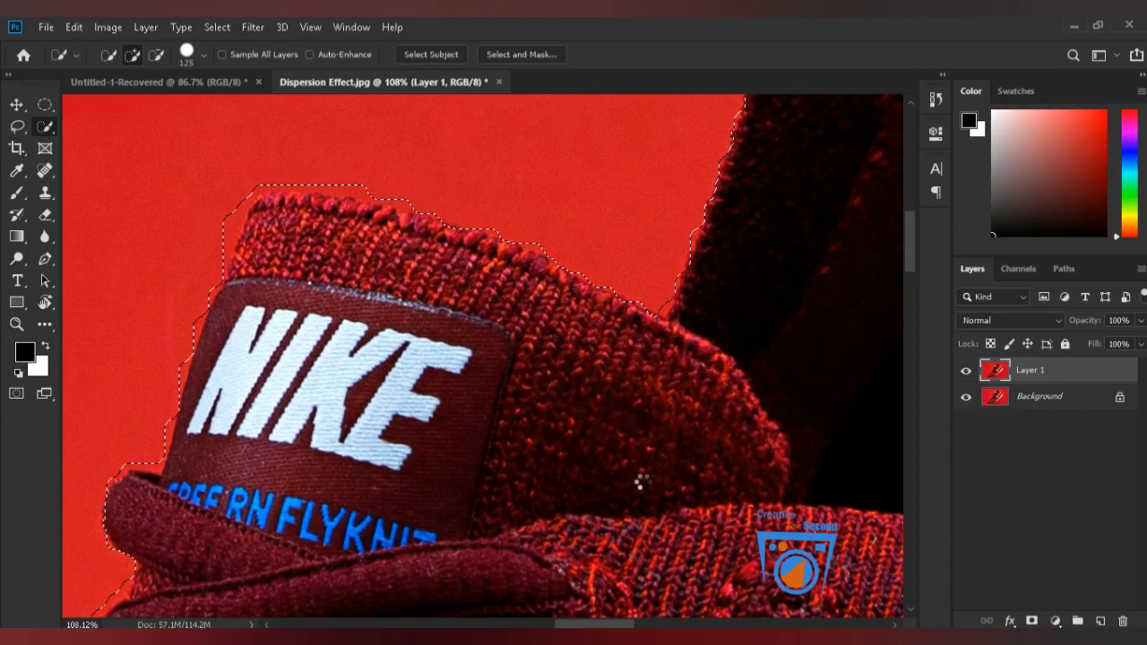
pyautogui.hotkey('ctrl', '0')
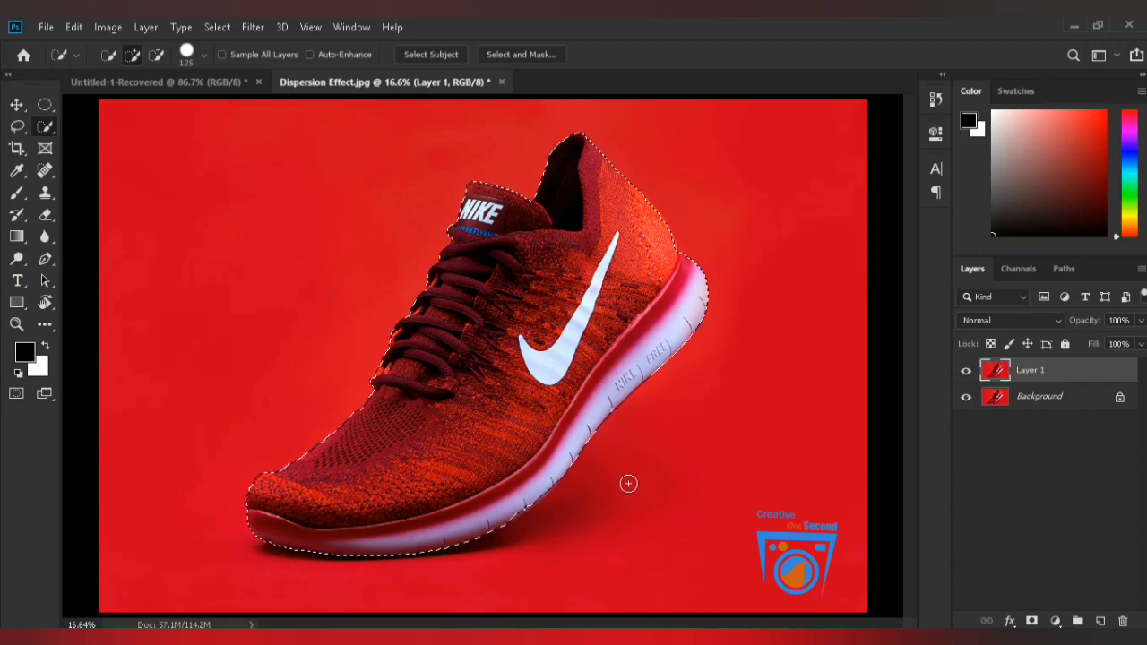
# Add a layer mask from the shoe selection to Layer 1 and duplicate the masked layer.
pyautogui.press('v')
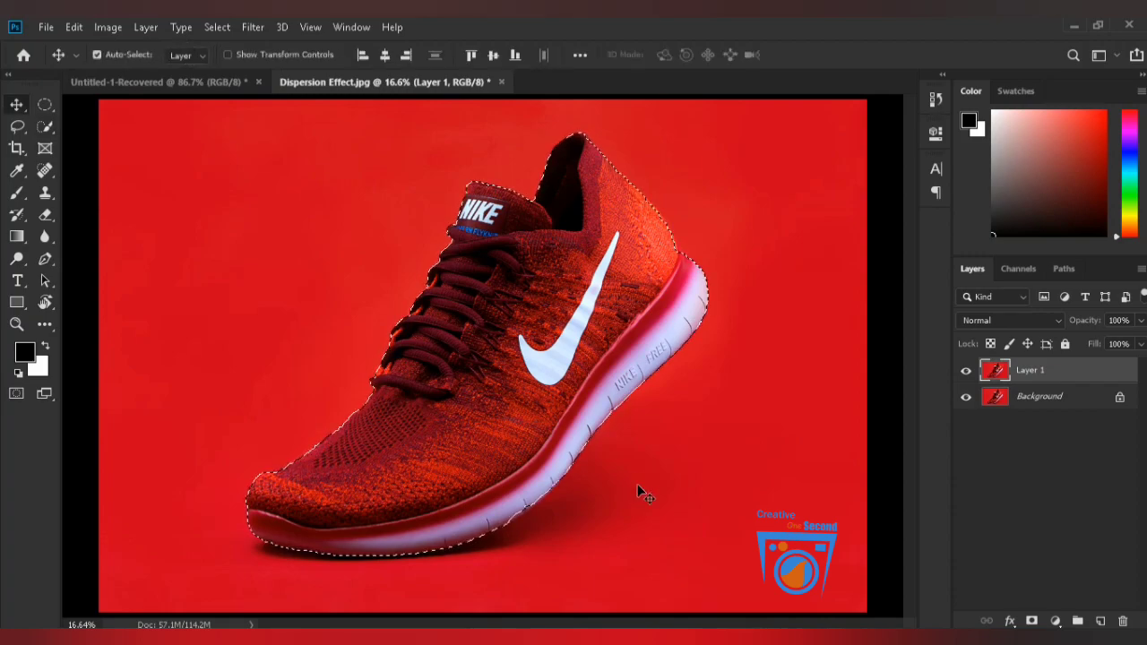
pyautogui.click(1032, 621)
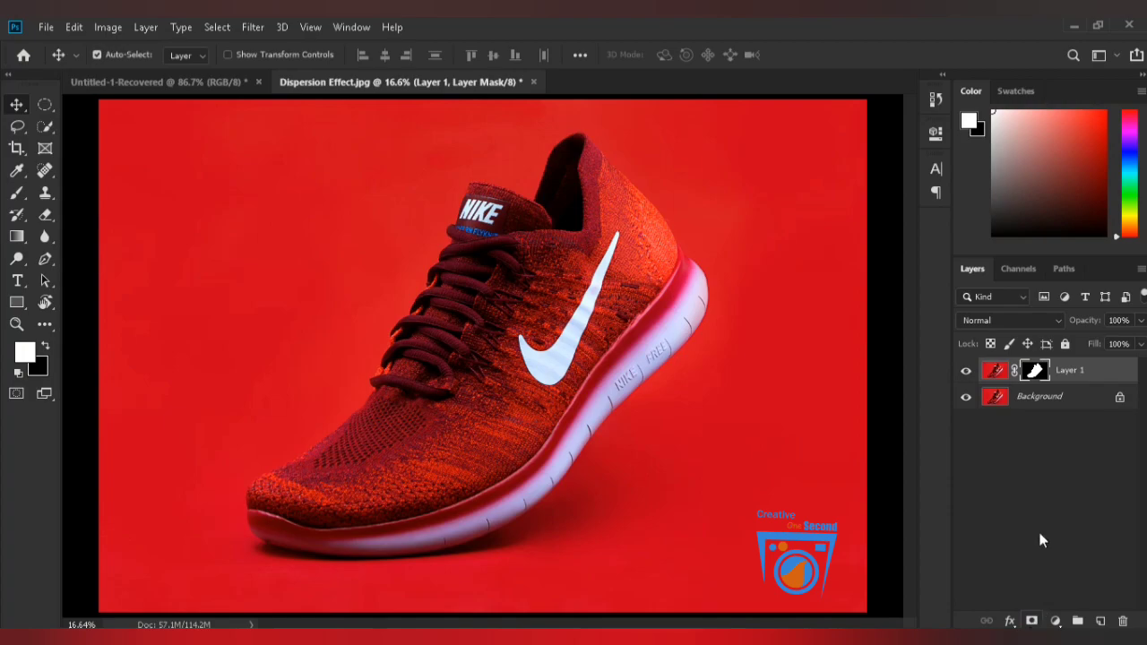
pyautogui.hotkey('ctrl', 'j')
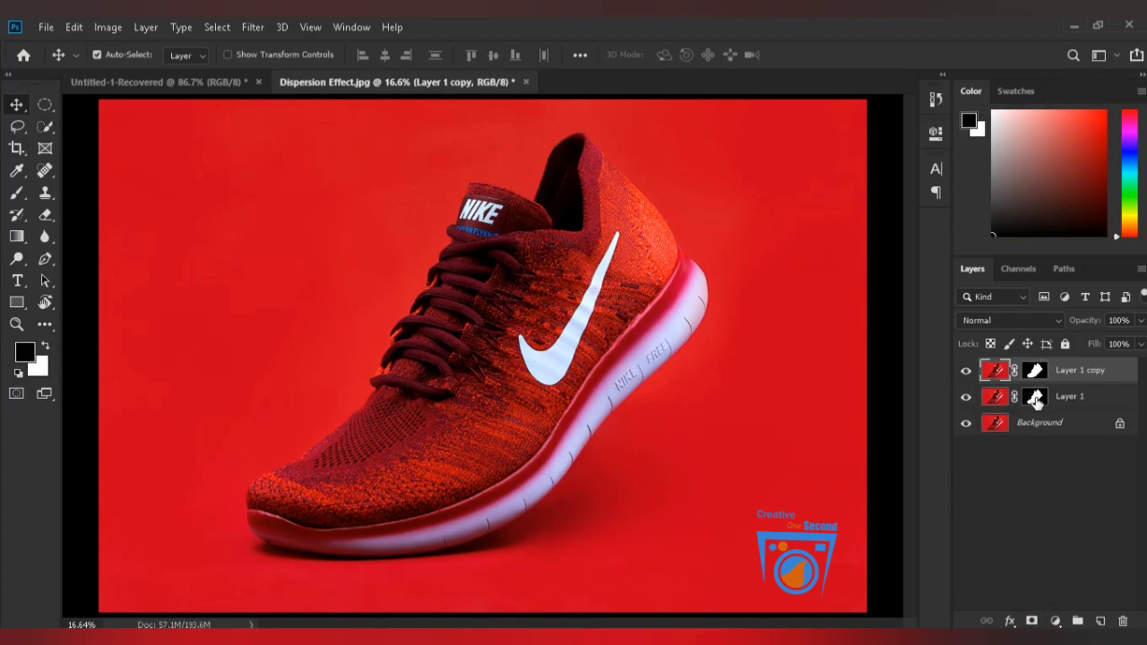
# Apply the layer masks of Layer 1 and Layer 1 copy, and hide the Background layer.
pyautogui.moveTo(1050, 430); pyautogui.dragTo(1037, 400)
pyautogui.click(1036, 397)
pyautogui.rightClick(1038, 402)
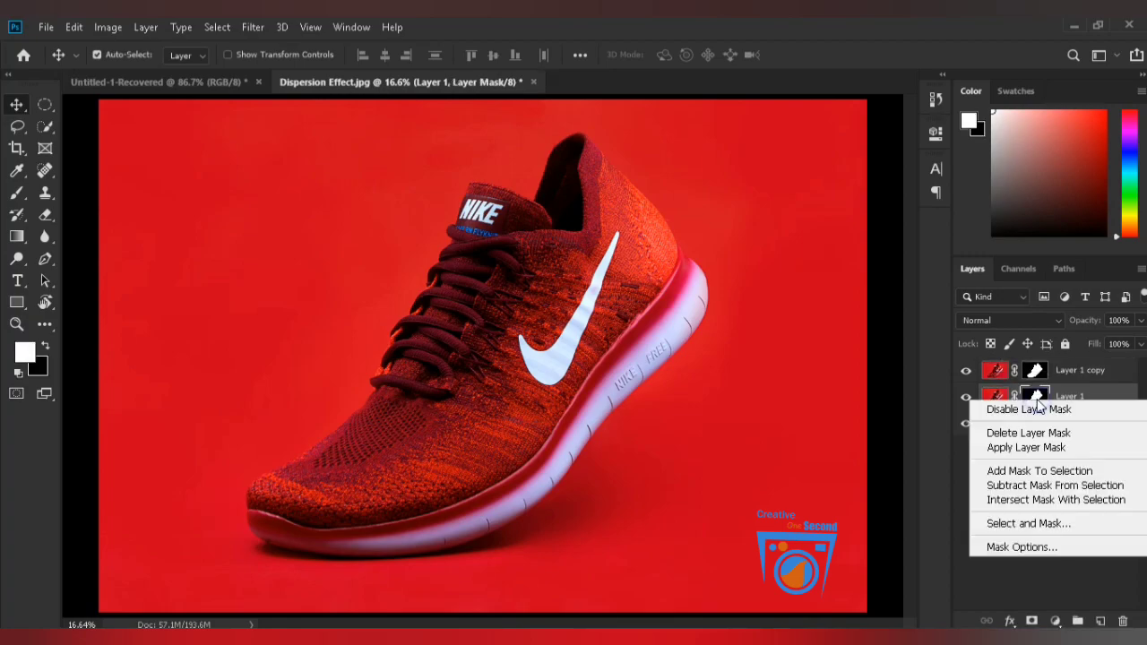
pyautogui.click(1039, 448)
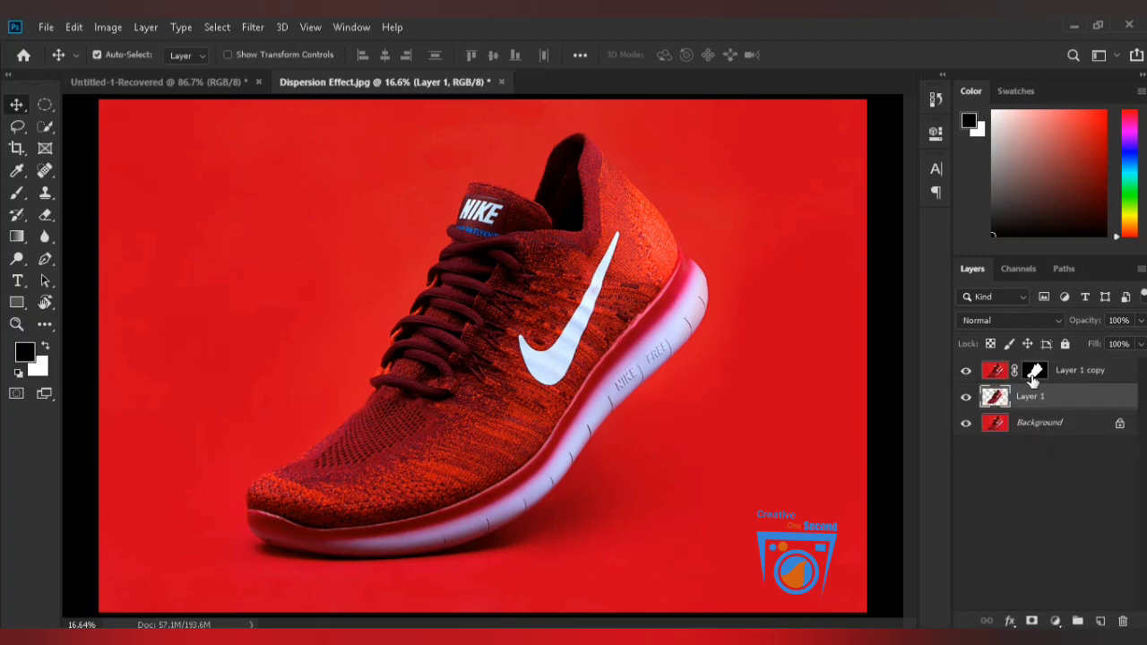
pyautogui.rightClick(1034, 379)
pyautogui.click(1044, 422)
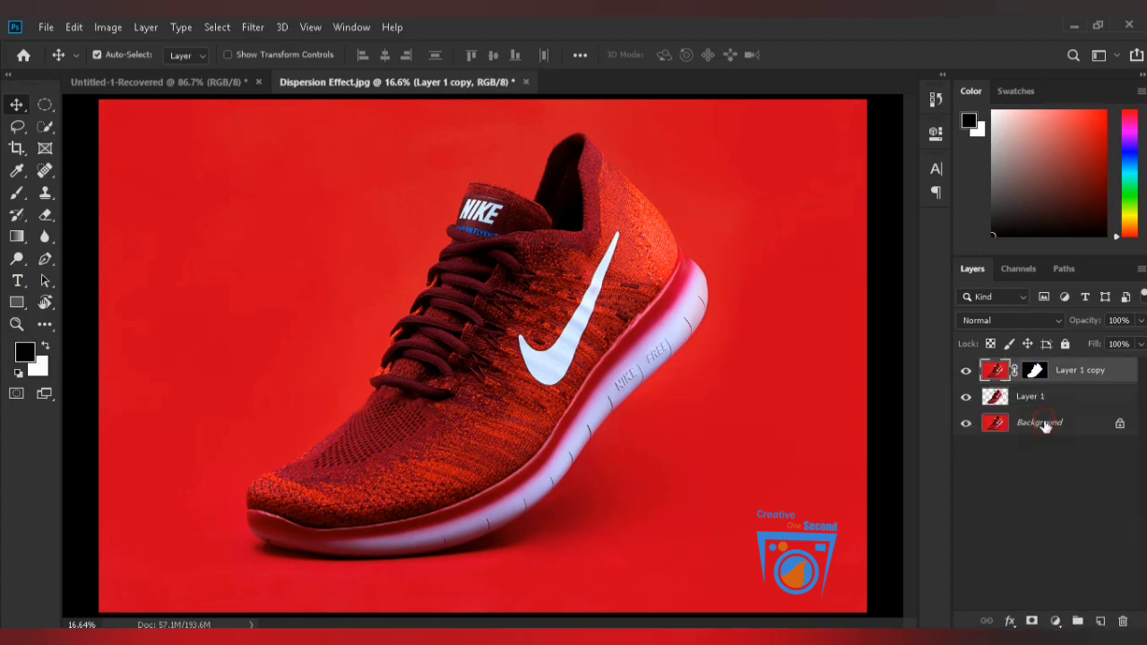
pyautogui.click(966, 423)
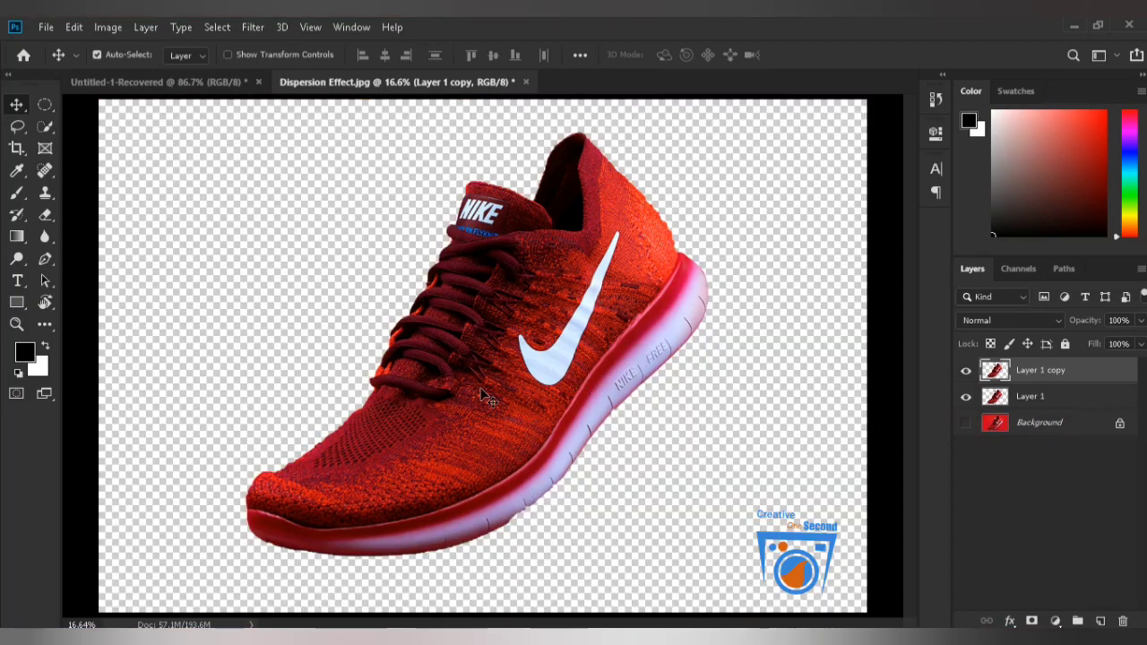
# Delete Layer 1 copy and convert the remaining shoe layer to a smart object.
pyautogui.press('Delete')
pyautogui.rightClick(1031, 379)
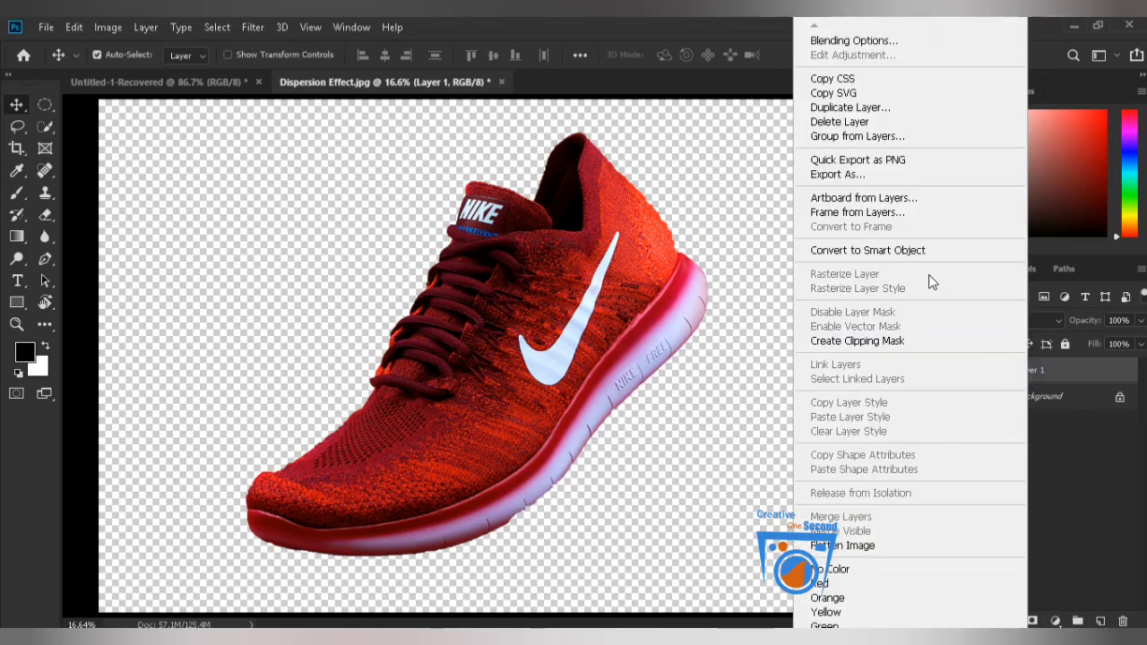
pyautogui.click(856, 251)
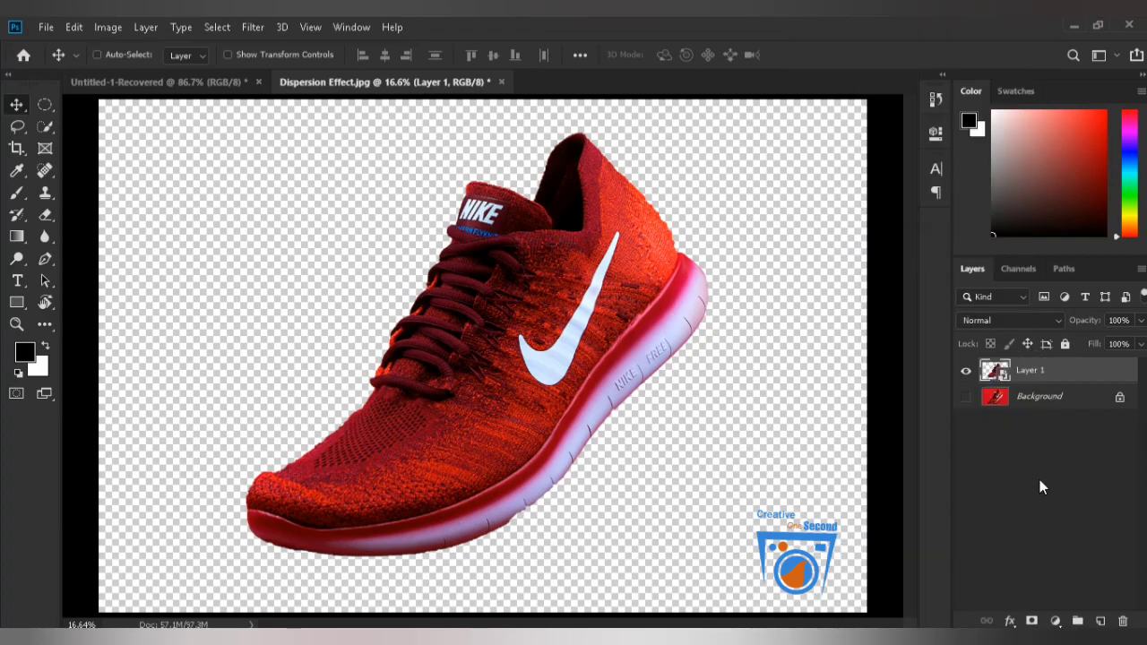
# Duplicate the shoe smart object and add a new empty layer directly above the Background layer.
pyautogui.hotkey('ctrl', 'j')
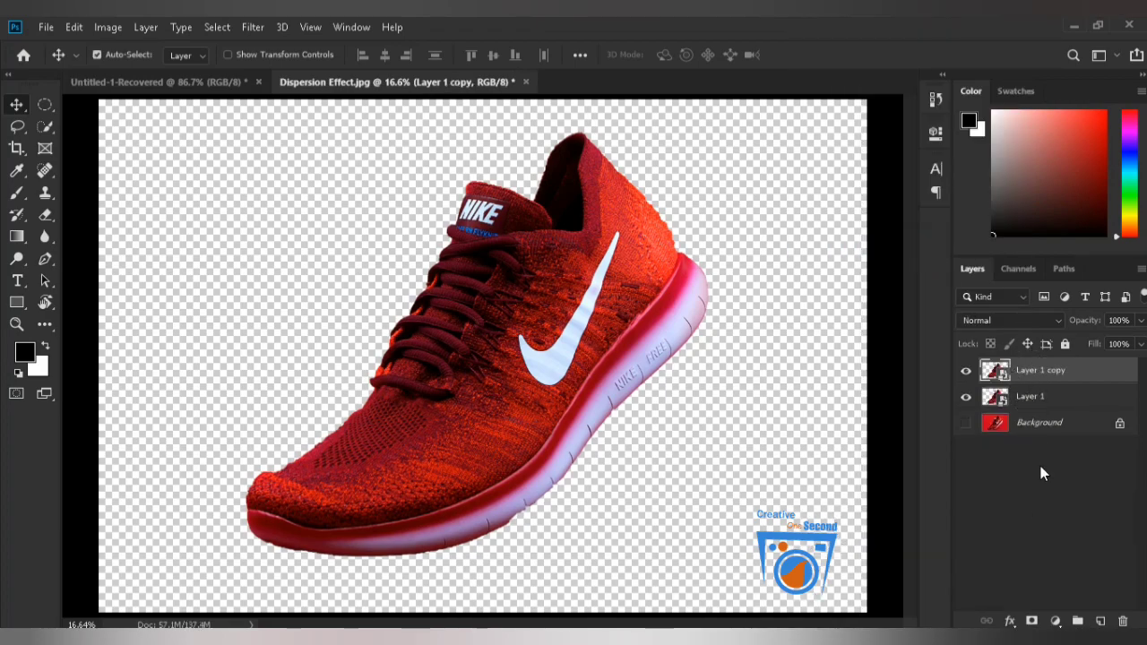
pyautogui.click(1037, 431)
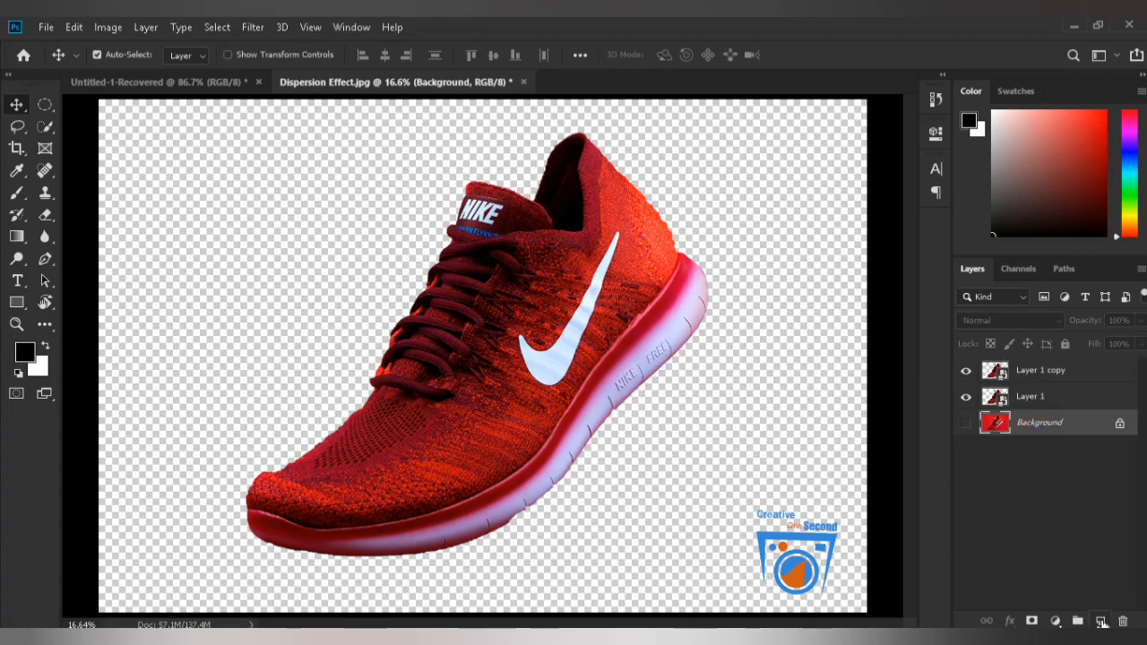
pyautogui.click(1101, 621)
# Fill the new layer with the crimson foreground colour #a1224b sampled from the shoe.
pyautogui.click(25, 352)
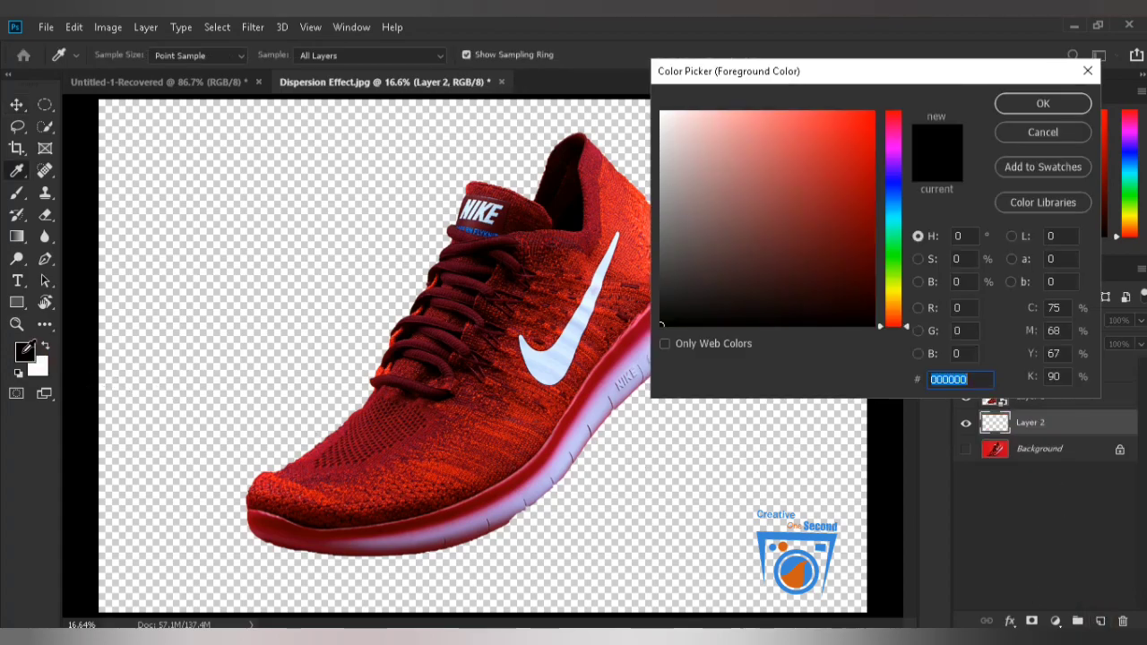
pyautogui.click(492, 445)
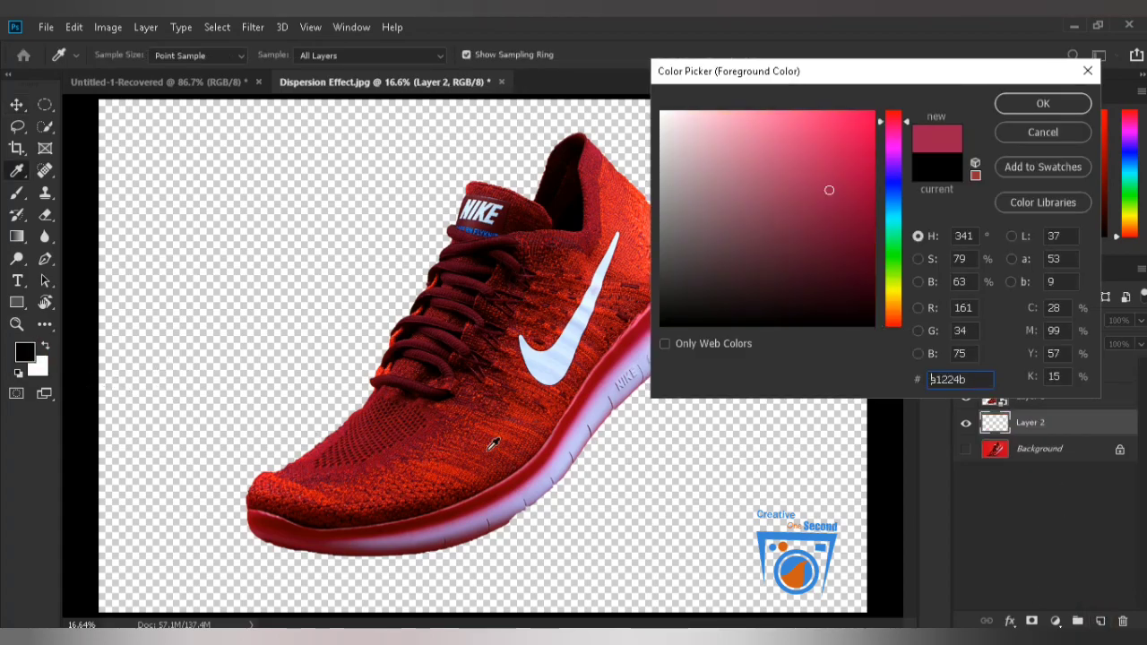
pyautogui.click(1021, 107)
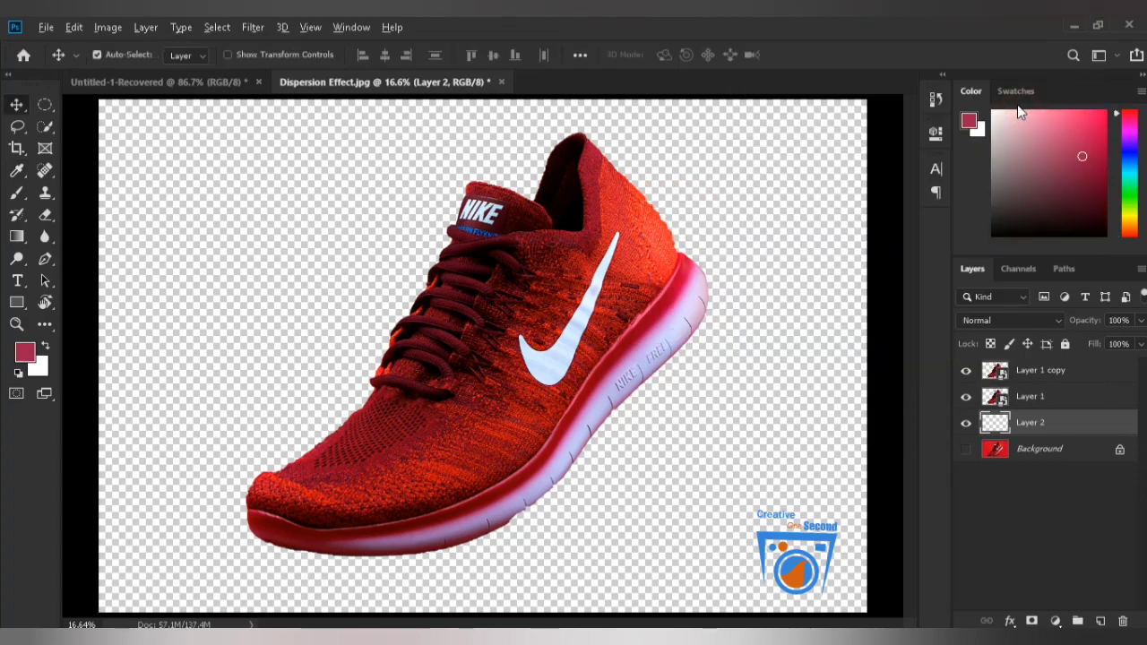
pyautogui.hotkey('alt', 'BackSpace')
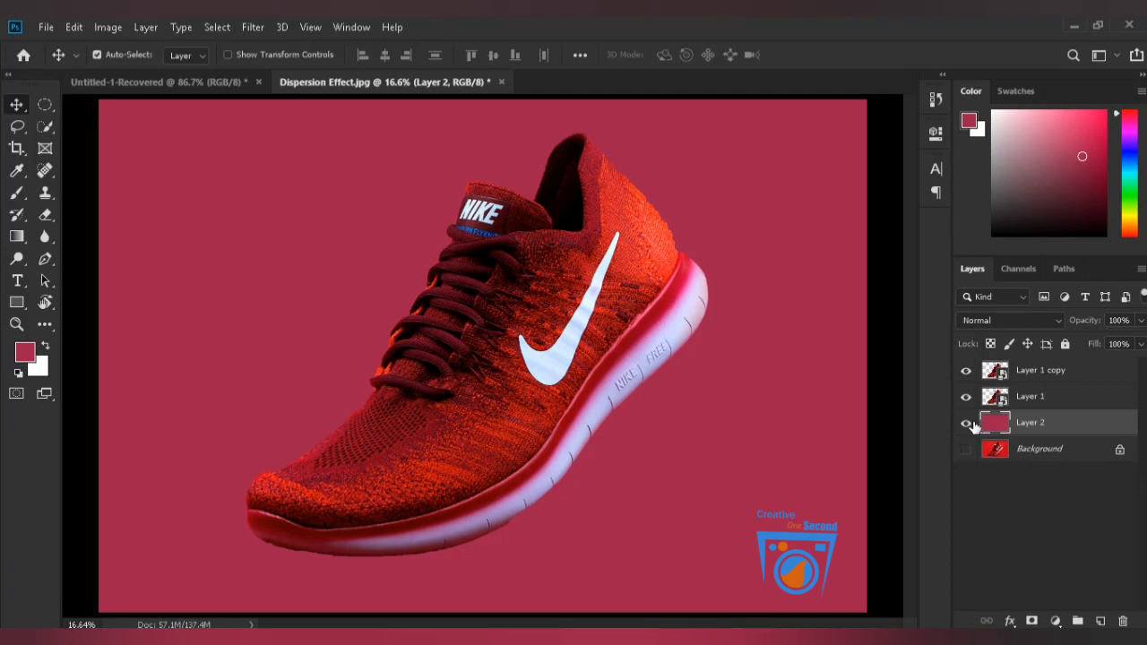
# Refill Layer 2 with a pale pink foreground colour, RGB 238, 206, 217.
pyautogui.click(25, 354)
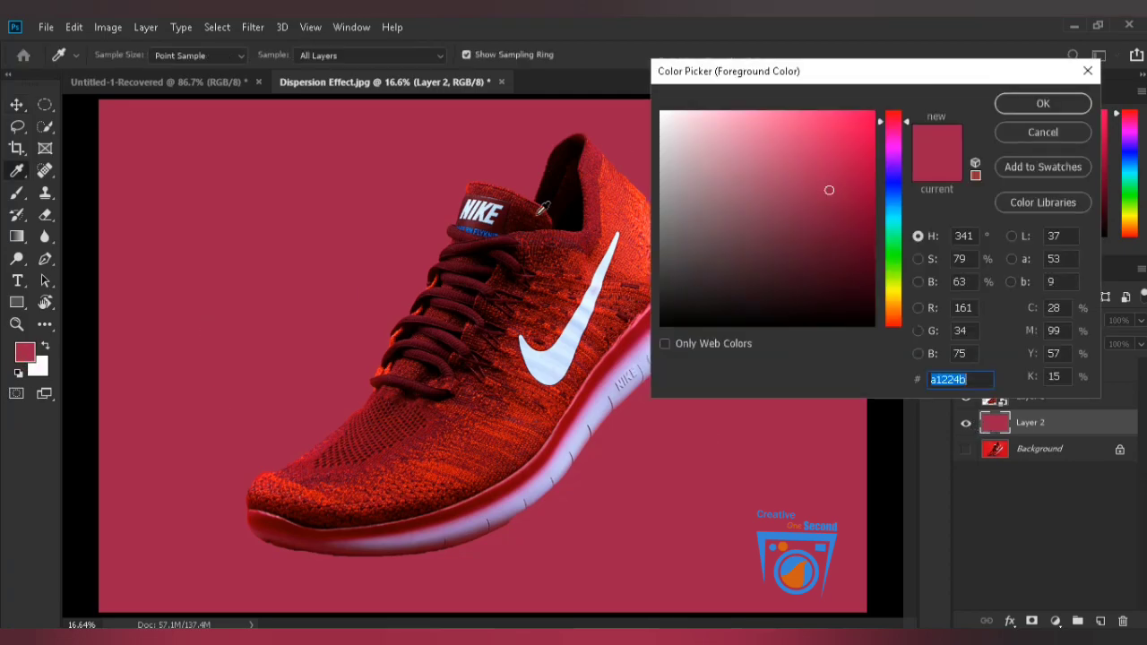
pyautogui.moveTo(702, 180); pyautogui.dragTo(685, 126)
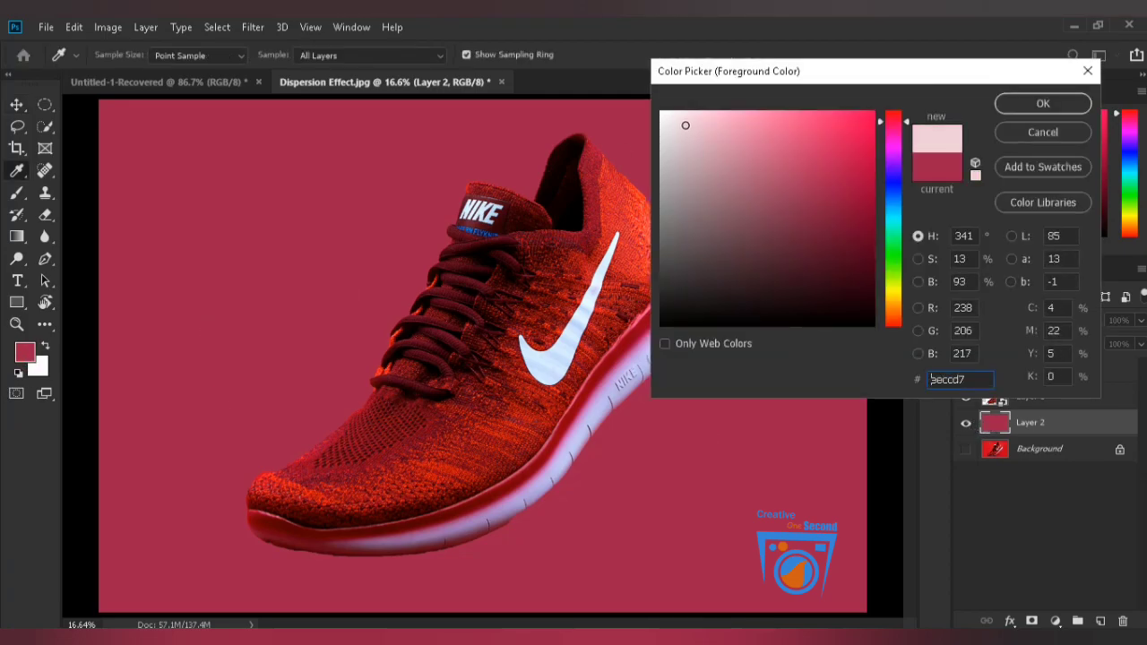
pyautogui.click(1039, 102)
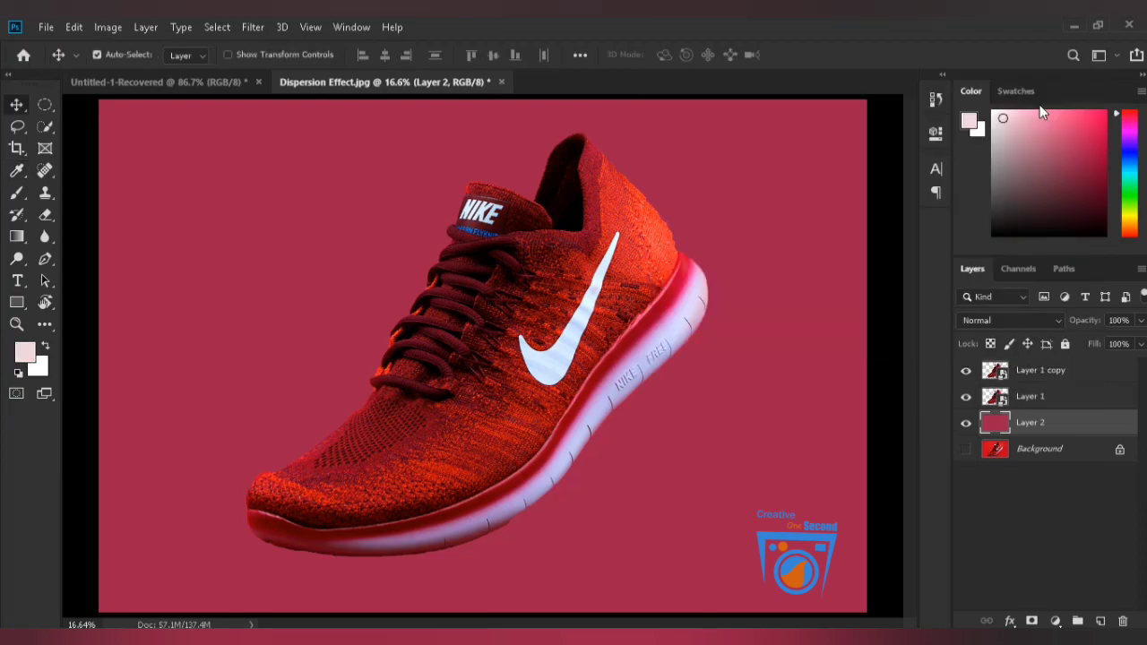
pyautogui.hotkey('alt', 'BackSpace')
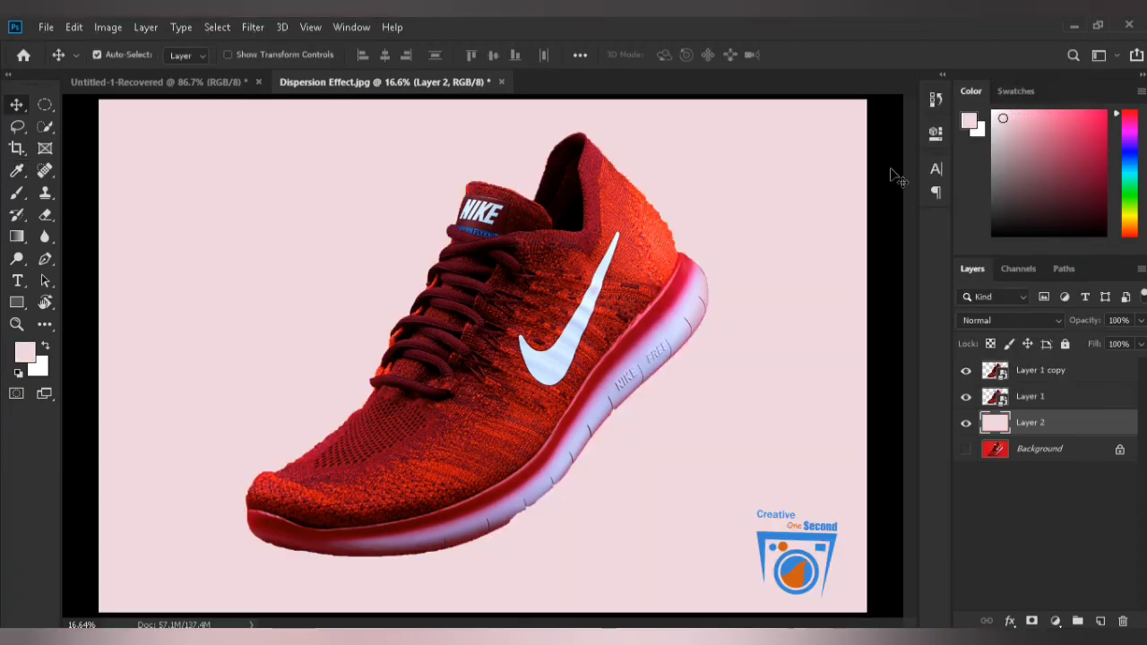
# Open Liquify on Layer 1 copy and push the shoe's toe and lower laces outward with a 400-pixel Forward Warp brush.
pyautogui.click(1039, 377)
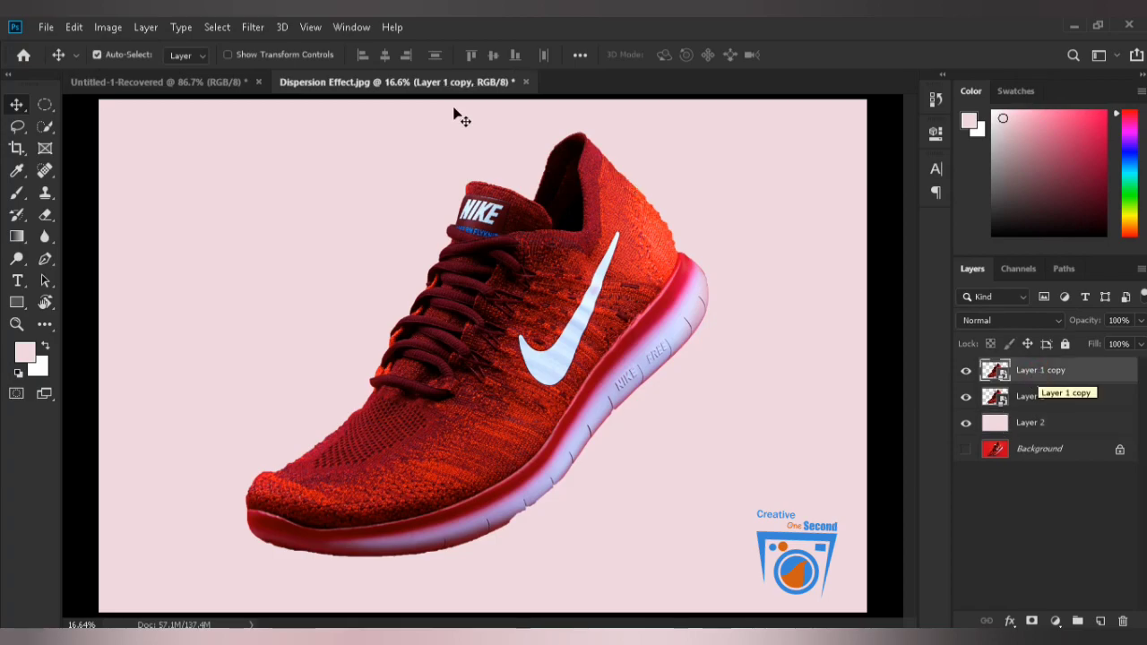
pyautogui.click(256, 27)
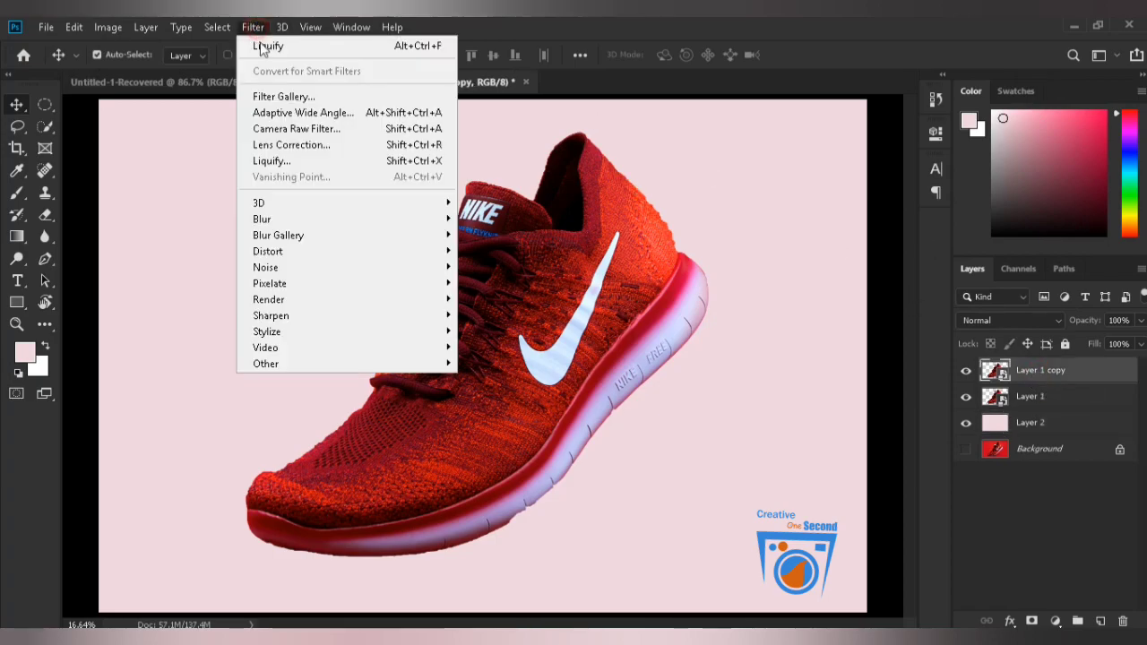
pyautogui.click(281, 163)
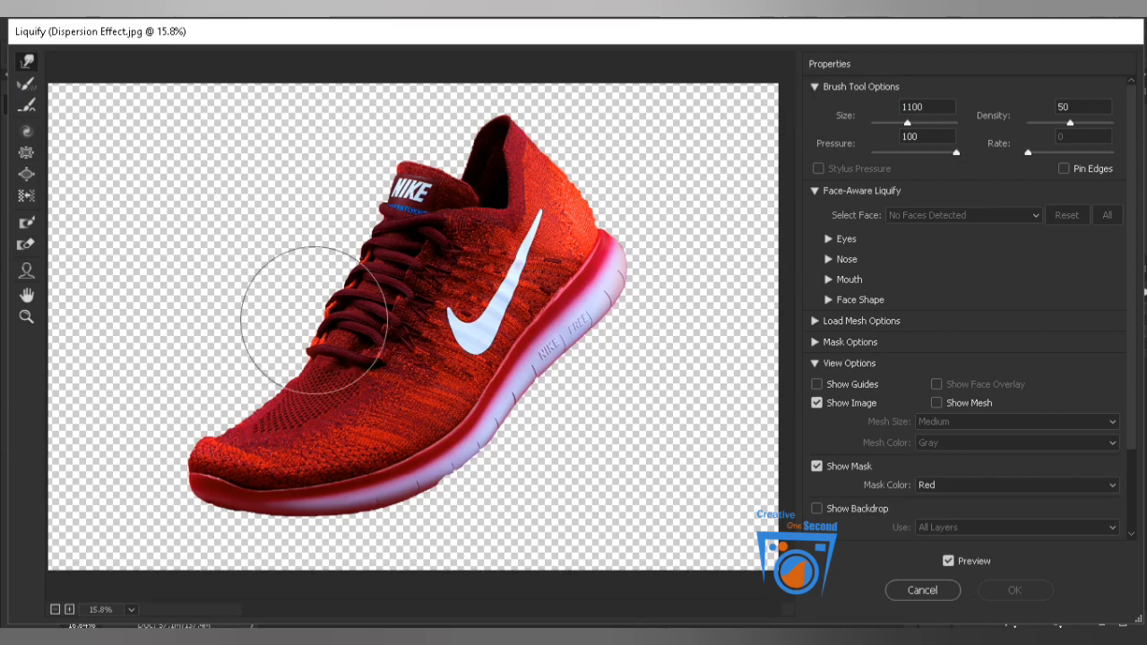
pyautogui.hotkey('ctrl', '+')
pyautogui.moveTo(278, 377); pyautogui.dragTo(515, 299)
pyautogui.press('[')
pyautogui.press('[')
pyautogui.press('[')
pyautogui.press('[')
pyautogui.press('[')
pyautogui.press('[')
pyautogui.press('[')
pyautogui.press('[')
pyautogui.press('[')
pyautogui.press('[')
pyautogui.moveTo(286, 487)
pyautogui.mouseDown()
pyautogui.moveTo(245, 473)
pyautogui.moveTo(276, 439)
pyautogui.moveTo(264, 423)
pyautogui.moveTo(271, 442)
pyautogui.moveTo(252, 430)
pyautogui.moveTo(237, 472)
pyautogui.moveTo(222, 459)
pyautogui.moveTo(245, 441)
pyautogui.moveTo(332, 427)
pyautogui.moveTo(321, 408)
pyautogui.moveTo(301, 418)
pyautogui.moveTo(298, 401)
pyautogui.moveTo(349, 391)
pyautogui.moveTo(331, 360)
pyautogui.moveTo(311, 390)
pyautogui.moveTo(301, 382)
pyautogui.moveTo(296, 411)
pyautogui.moveTo(285, 408)
pyautogui.moveTo(401, 367)
pyautogui.moveTo(364, 353)
pyautogui.moveTo(363, 373)
pyautogui.moveTo(352, 352)
pyautogui.moveTo(429, 345)
pyautogui.moveTo(399, 326)
pyautogui.moveTo(410, 353)
pyautogui.moveTo(387, 339)
pyautogui.moveTo(465, 316)
pyautogui.moveTo(433, 298)
pyautogui.moveTo(409, 303)
pyautogui.moveTo(450, 261)
pyautogui.moveTo(438, 255)
pyautogui.moveTo(431, 283)
pyautogui.moveTo(412, 276)
pyautogui.moveTo(410, 299)
pyautogui.moveTo(394, 290)
pyautogui.moveTo(390, 312)
pyautogui.moveTo(341, 335)
pyautogui.mouseUp()
pyautogui.moveTo(466, 248)
pyautogui.mouseDown()
pyautogui.moveTo(354, 323)
pyautogui.moveTo(324, 327)
pyautogui.mouseUp()
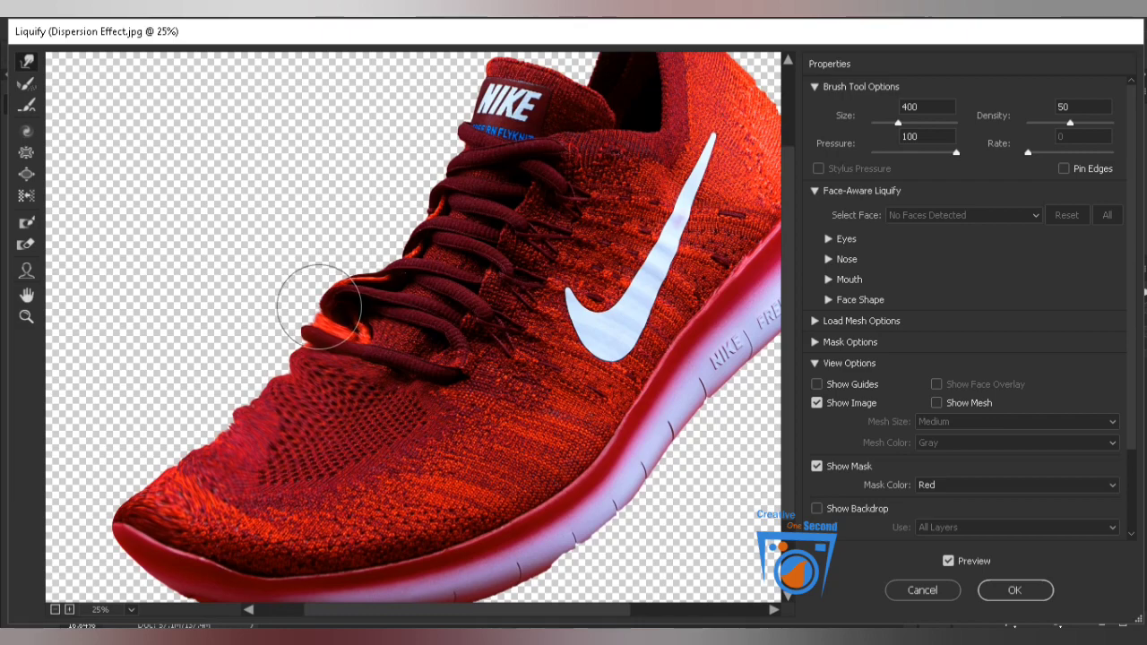
pyautogui.moveTo(295, 359); pyautogui.dragTo(268, 353)
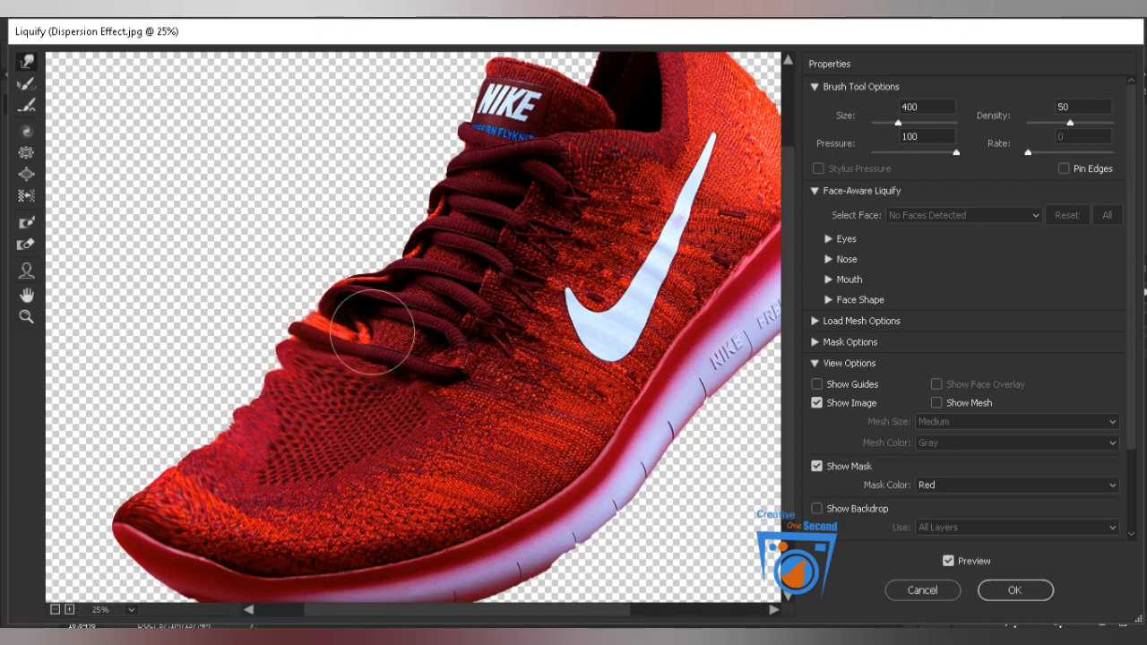
# Warp the middle and upper laces outward from the shoe's front edge in several strokes.
pyautogui.scroll(3, 372, 331)
pyautogui.moveTo(359, 366)
pyautogui.mouseDown()
pyautogui.moveTo(366, 400)
pyautogui.moveTo(338, 385)
pyautogui.moveTo(320, 410)
pyautogui.mouseUp()
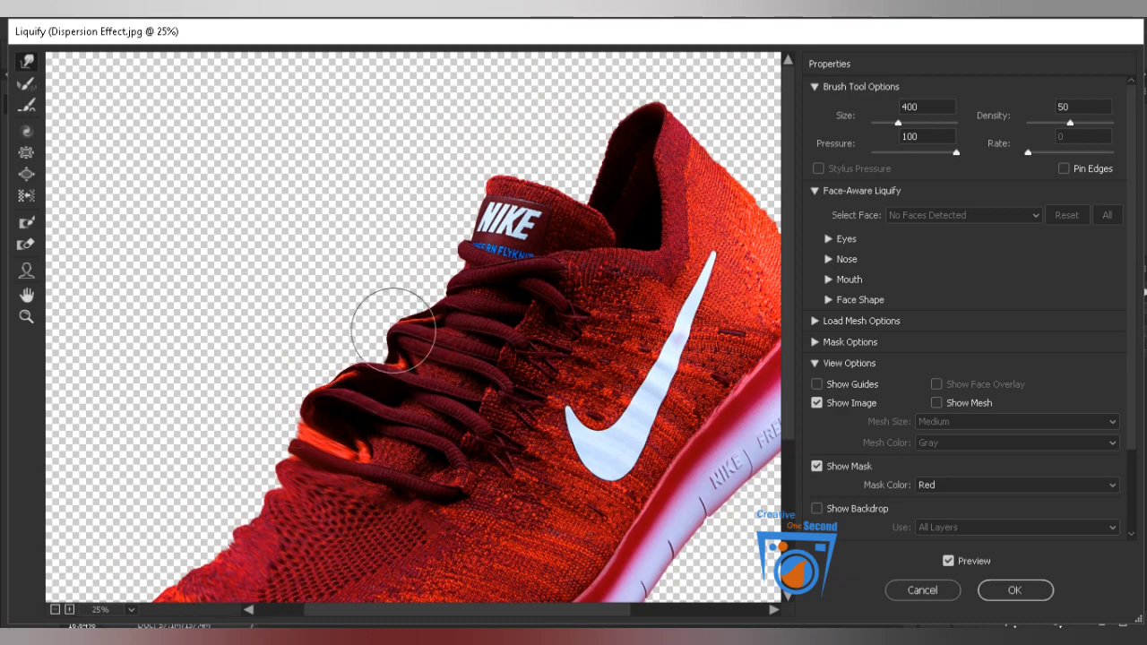
pyautogui.moveTo(329, 371)
pyautogui.mouseDown()
pyautogui.moveTo(335, 398)
pyautogui.moveTo(313, 421)
pyautogui.moveTo(299, 410)
pyautogui.moveTo(344, 390)
pyautogui.mouseUp()
pyautogui.moveTo(449, 306)
pyautogui.mouseDown()
pyautogui.moveTo(410, 285)
pyautogui.moveTo(405, 321)
pyautogui.moveTo(377, 304)
pyautogui.moveTo(458, 290)
pyautogui.moveTo(482, 270)
pyautogui.moveTo(449, 252)
pyautogui.moveTo(445, 287)
pyautogui.moveTo(407, 269)
pyautogui.moveTo(401, 292)
pyautogui.moveTo(385, 282)
pyautogui.moveTo(385, 298)
pyautogui.moveTo(354, 308)
pyautogui.mouseUp()
pyautogui.moveTo(361, 352)
pyautogui.mouseDown()
pyautogui.moveTo(332, 330)
pyautogui.moveTo(514, 253)
pyautogui.moveTo(493, 234)
pyautogui.moveTo(437, 223)
pyautogui.moveTo(443, 256)
pyautogui.moveTo(406, 238)
pyautogui.moveTo(410, 283)
pyautogui.moveTo(371, 262)
pyautogui.mouseUp()
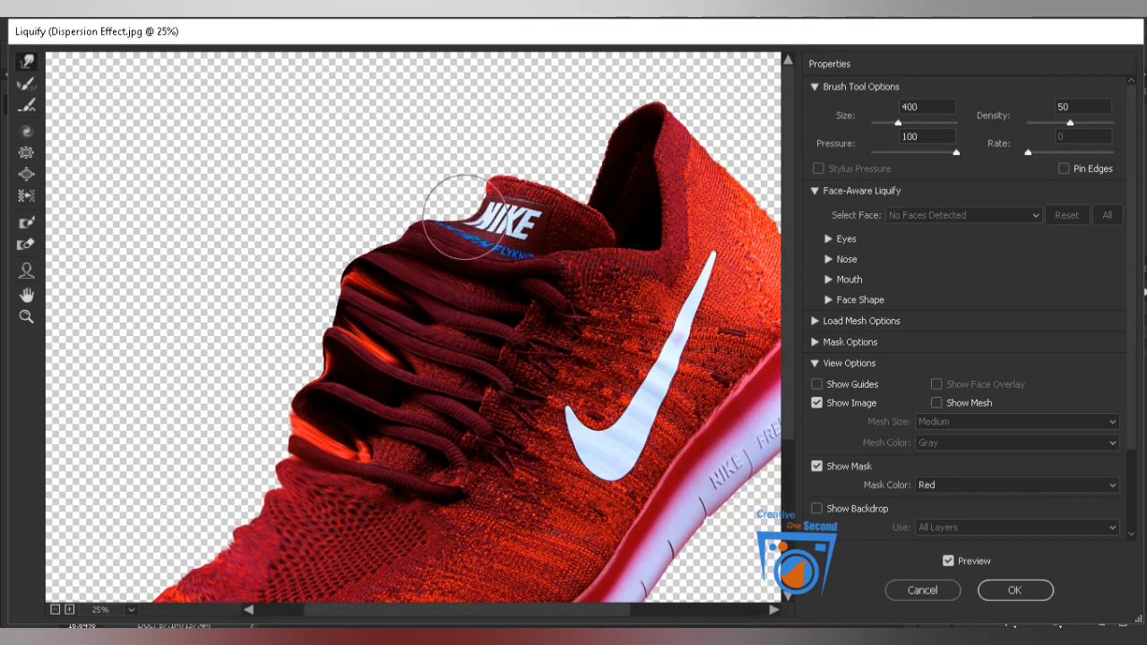
# Warp the shoe's tongue and its NIKE label up and away from the laces.
pyautogui.moveTo(506, 220)
pyautogui.mouseDown()
pyautogui.moveTo(469, 208)
pyautogui.moveTo(465, 226)
pyautogui.moveTo(423, 210)
pyautogui.moveTo(406, 230)
pyautogui.moveTo(380, 216)
pyautogui.mouseUp()
pyautogui.moveTo(490, 183); pyautogui.dragTo(464, 162)
pyautogui.moveTo(469, 212)
pyautogui.mouseDown()
pyautogui.moveTo(427, 184)
pyautogui.moveTo(419, 204)
pyautogui.moveTo(399, 191)
pyautogui.moveTo(456, 171)
pyautogui.moveTo(433, 147)
pyautogui.mouseUp()
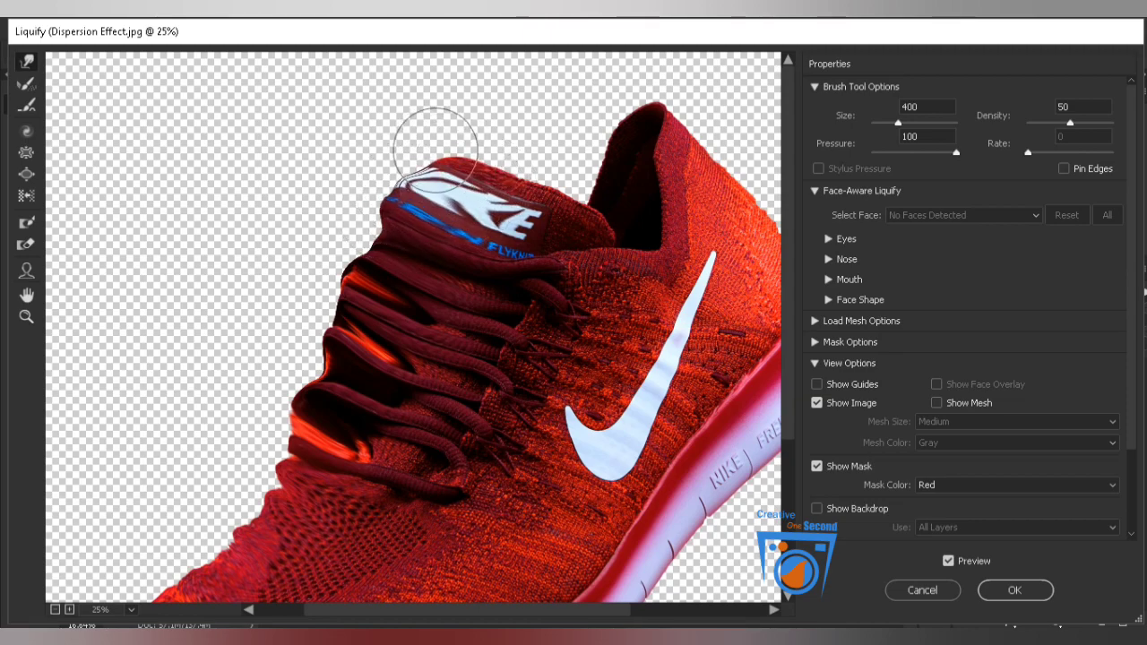
pyautogui.moveTo(602, 145); pyautogui.dragTo(586, 149)
pyautogui.moveTo(576, 197)
pyautogui.mouseDown()
pyautogui.moveTo(495, 173)
pyautogui.moveTo(517, 159)
pyautogui.moveTo(537, 172)
pyautogui.moveTo(547, 143)
pyautogui.moveTo(518, 159)
pyautogui.moveTo(511, 142)
pyautogui.moveTo(483, 155)
pyautogui.moveTo(483, 130)
pyautogui.moveTo(451, 145)
pyautogui.moveTo(430, 123)
pyautogui.mouseUp()
pyautogui.moveTo(519, 157)
pyautogui.mouseDown()
pyautogui.moveTo(484, 145)
pyautogui.moveTo(499, 119)
pyautogui.moveTo(466, 132)
pyautogui.moveTo(460, 110)
pyautogui.moveTo(449, 136)
pyautogui.moveTo(437, 108)
pyautogui.moveTo(424, 169)
pyautogui.moveTo(392, 147)
pyautogui.moveTo(394, 205)
pyautogui.moveTo(368, 188)
pyautogui.mouseUp()
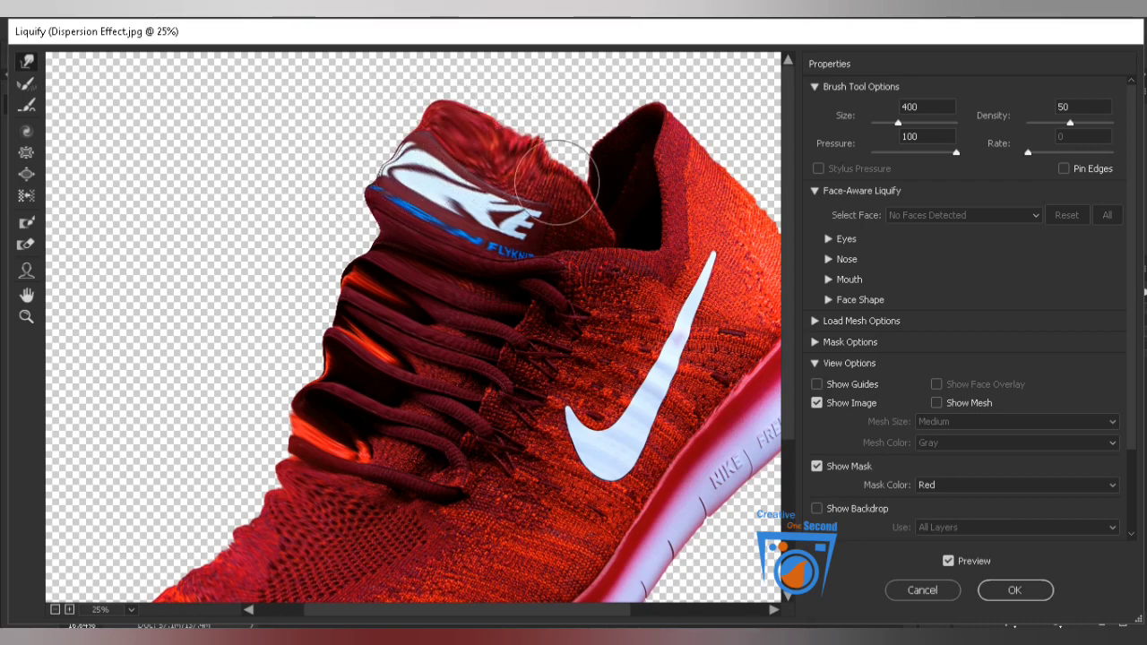
# Stretch the tip and front edge of the shoe's ankle collar upward.
pyautogui.moveTo(587, 197)
pyautogui.mouseDown()
pyautogui.moveTo(594, 205)
pyautogui.moveTo(577, 140)
pyautogui.moveTo(555, 135)
pyautogui.moveTo(647, 166)
pyautogui.moveTo(609, 123)
pyautogui.moveTo(609, 81)
pyautogui.moveTo(641, 121)
pyautogui.moveTo(651, 73)
pyautogui.moveTo(638, 126)
pyautogui.mouseUp()
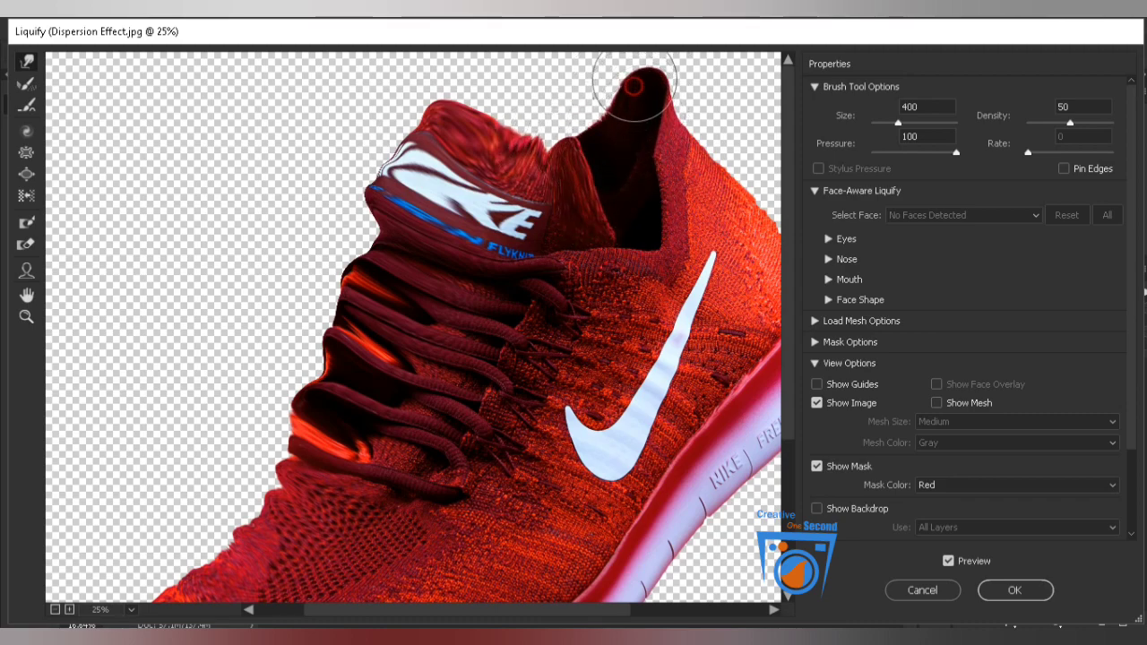
pyautogui.moveTo(633, 86); pyautogui.dragTo(638, 52)
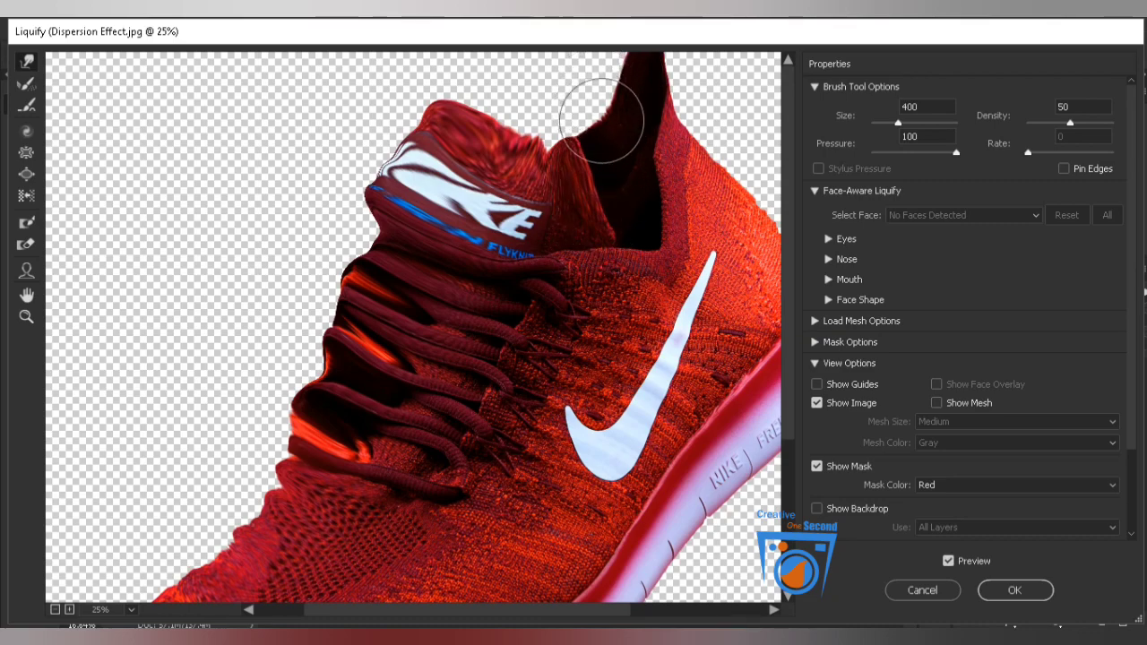
pyautogui.moveTo(600, 118); pyautogui.dragTo(611, 45)
pyautogui.moveTo(567, 139); pyautogui.dragTo(569, 86)
# Stretch the top of the tongue upward beyond the visible area so it merges with the collar.
pyautogui.moveTo(542, 160)
pyautogui.mouseDown()
pyautogui.moveTo(535, 120)
pyautogui.moveTo(506, 134)
pyautogui.moveTo(508, 67)
pyautogui.mouseUp()
pyautogui.moveTo(470, 118)
pyautogui.mouseDown()
pyautogui.moveTo(472, 77)
pyautogui.moveTo(454, 130)
pyautogui.moveTo(427, 69)
pyautogui.mouseUp()
pyautogui.moveTo(468, 184); pyautogui.dragTo(448, 78)
pyautogui.moveTo(515, 116)
pyautogui.mouseDown()
pyautogui.moveTo(542, 128)
pyautogui.moveTo(549, 68)
pyautogui.moveTo(559, 114)
pyautogui.moveTo(578, 113)
pyautogui.moveTo(581, 65)
pyautogui.moveTo(585, 54)
pyautogui.moveTo(596, 78)
pyautogui.moveTo(602, 44)
pyautogui.mouseUp()
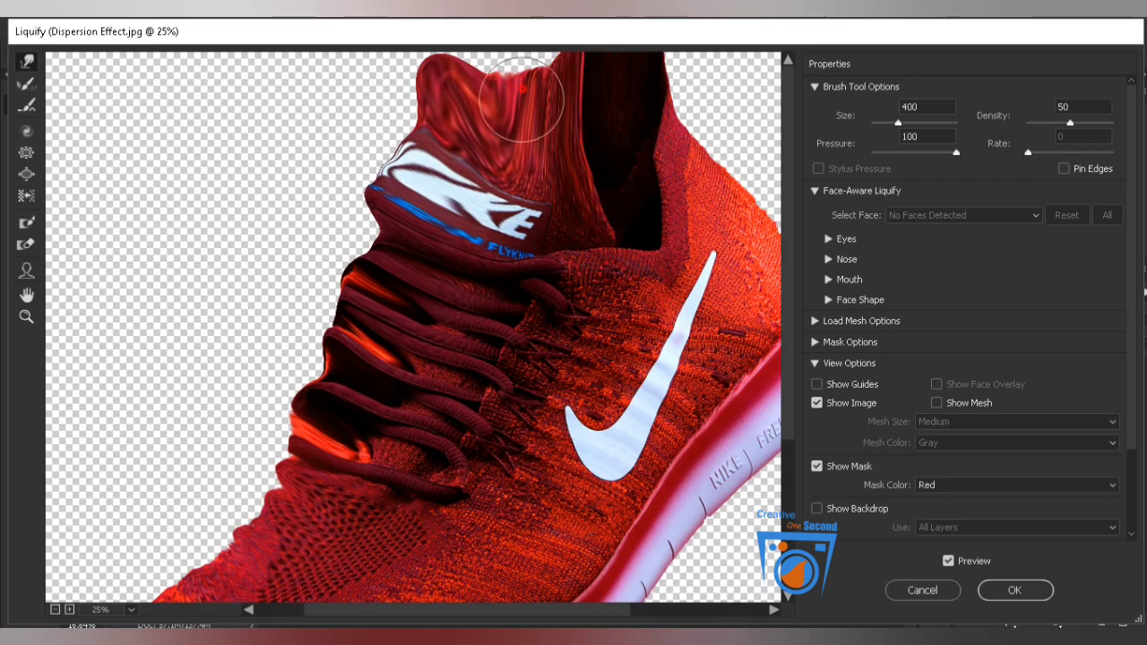
pyautogui.moveTo(521, 97); pyautogui.dragTo(522, 36)
pyautogui.moveTo(483, 82); pyautogui.dragTo(480, 54)
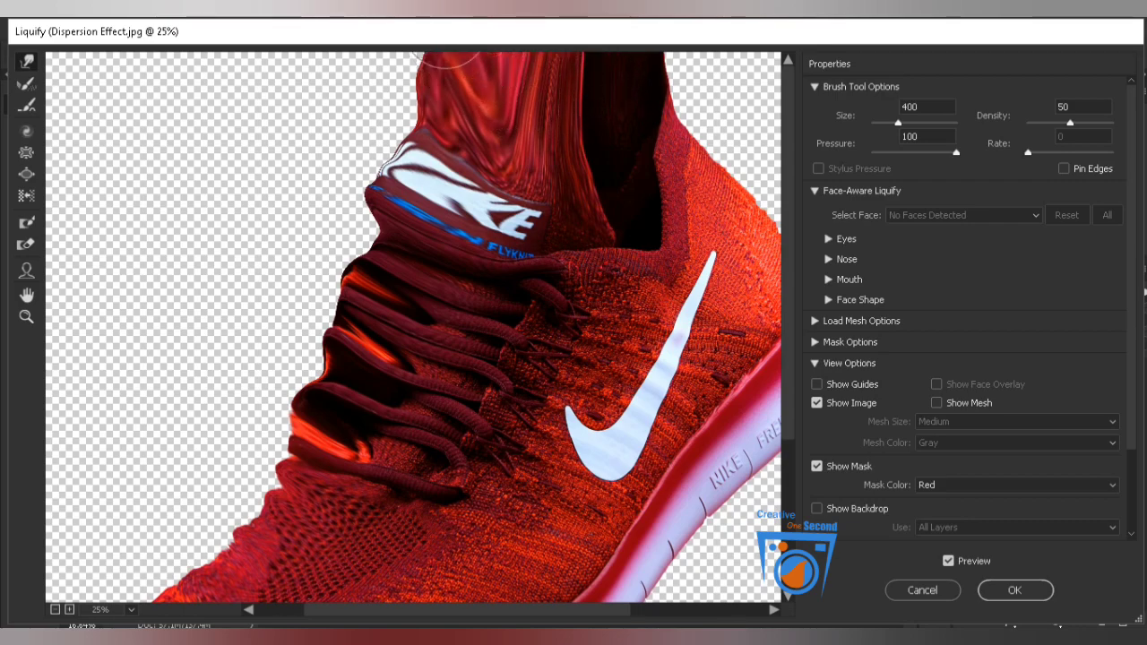
pyautogui.moveTo(414, 73); pyautogui.dragTo(404, 83)
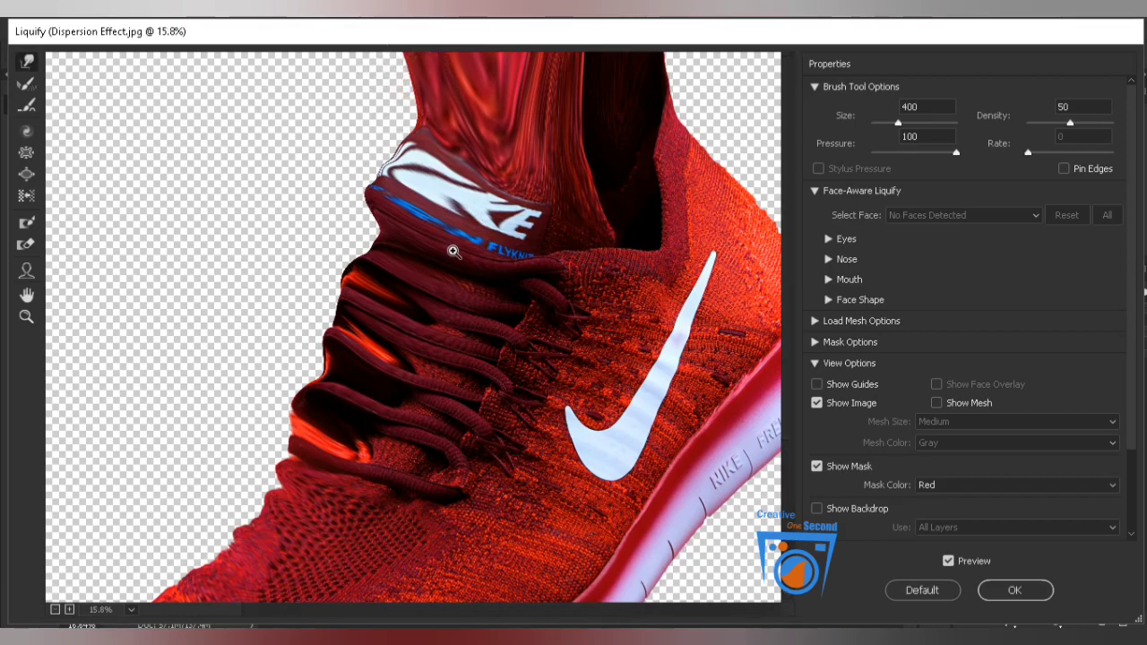
# Enlarge the warp brush to 1300 and pull the toe and laces toward the canvas's upper-left corner.
pyautogui.scroll(-1, 453, 253)
pyautogui.scroll(2, 453, 252)
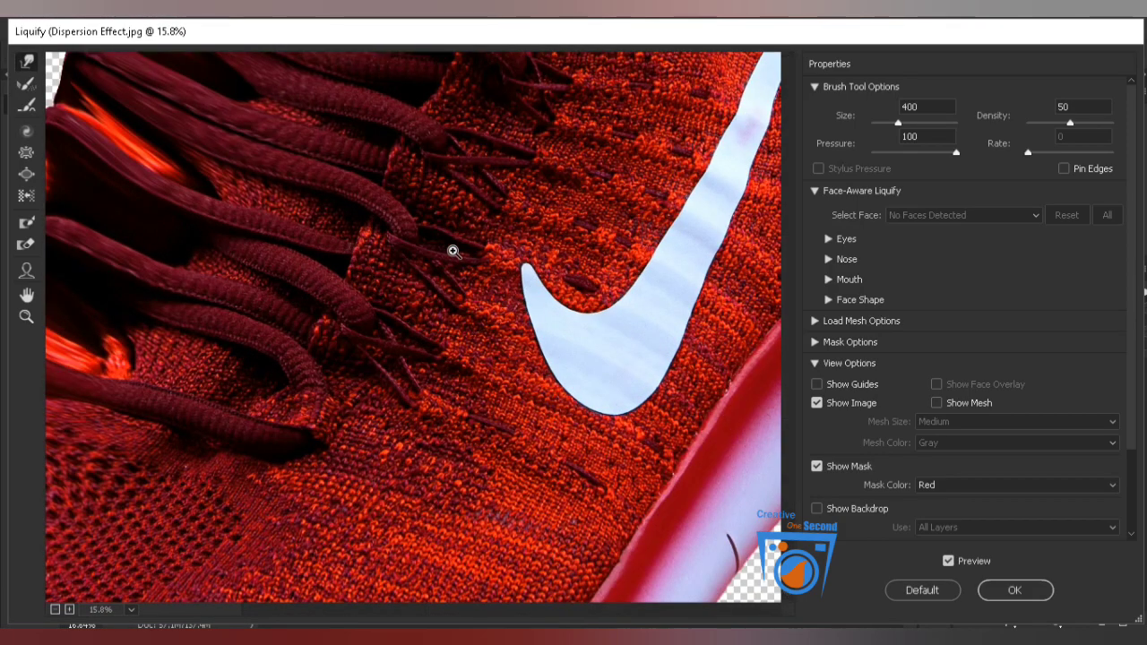
pyautogui.scroll(-2, 454, 252)
pyautogui.press(']')
pyautogui.press(']')
pyautogui.press(']')
pyautogui.press(']')
pyautogui.press(']')
pyautogui.press(']')
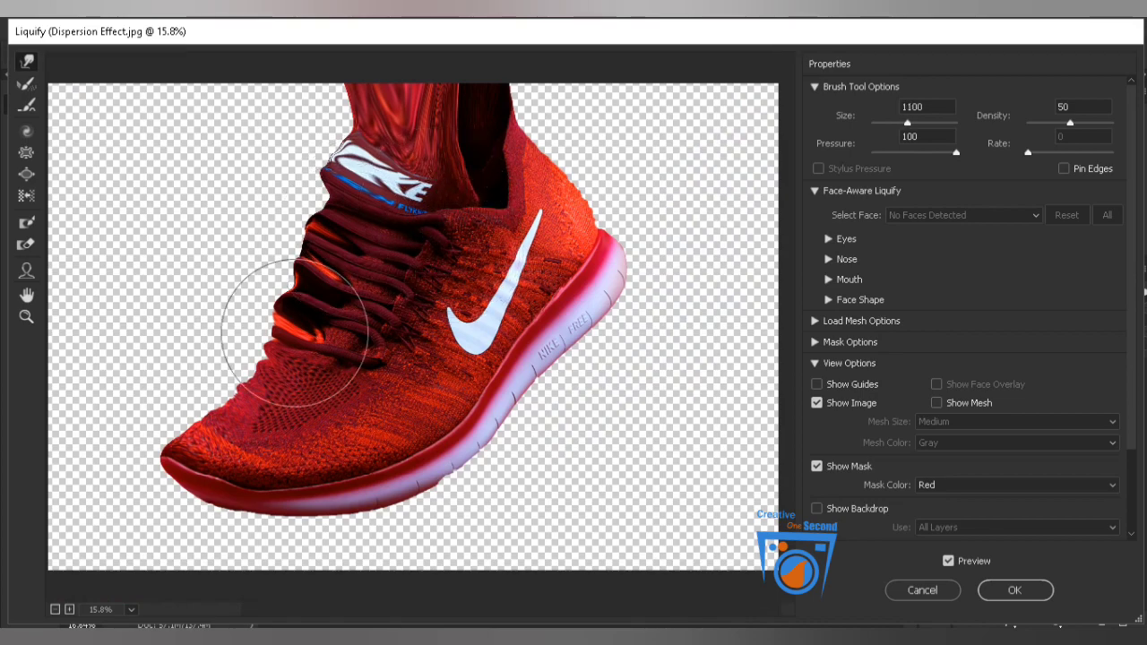
pyautogui.moveTo(175, 426)
pyautogui.mouseDown()
pyautogui.moveTo(125, 387)
pyautogui.moveTo(243, 400)
pyautogui.moveTo(173, 348)
pyautogui.moveTo(283, 361)
pyautogui.moveTo(235, 329)
pyautogui.moveTo(321, 314)
pyautogui.moveTo(328, 303)
pyautogui.moveTo(276, 251)
pyautogui.moveTo(355, 178)
pyautogui.moveTo(315, 152)
pyautogui.moveTo(332, 213)
pyautogui.moveTo(282, 170)
pyautogui.moveTo(276, 315)
pyautogui.moveTo(220, 237)
pyautogui.moveTo(228, 328)
pyautogui.moveTo(173, 276)
pyautogui.moveTo(191, 305)
pyautogui.moveTo(190, 371)
pyautogui.moveTo(115, 305)
pyautogui.moveTo(151, 368)
pyautogui.moveTo(156, 412)
pyautogui.moveTo(0, 262)
pyautogui.moveTo(165, 291)
pyautogui.moveTo(76, 185)
pyautogui.moveTo(127, 312)
pyautogui.moveTo(38, 201)
pyautogui.mouseUp()
pyautogui.moveTo(332, 295); pyautogui.dragTo(123, 107)
pyautogui.press(']')
pyautogui.press(']')
pyautogui.moveTo(134, 199); pyautogui.dragTo(11, 70)
pyautogui.moveTo(139, 191); pyautogui.dragTo(30, 89)
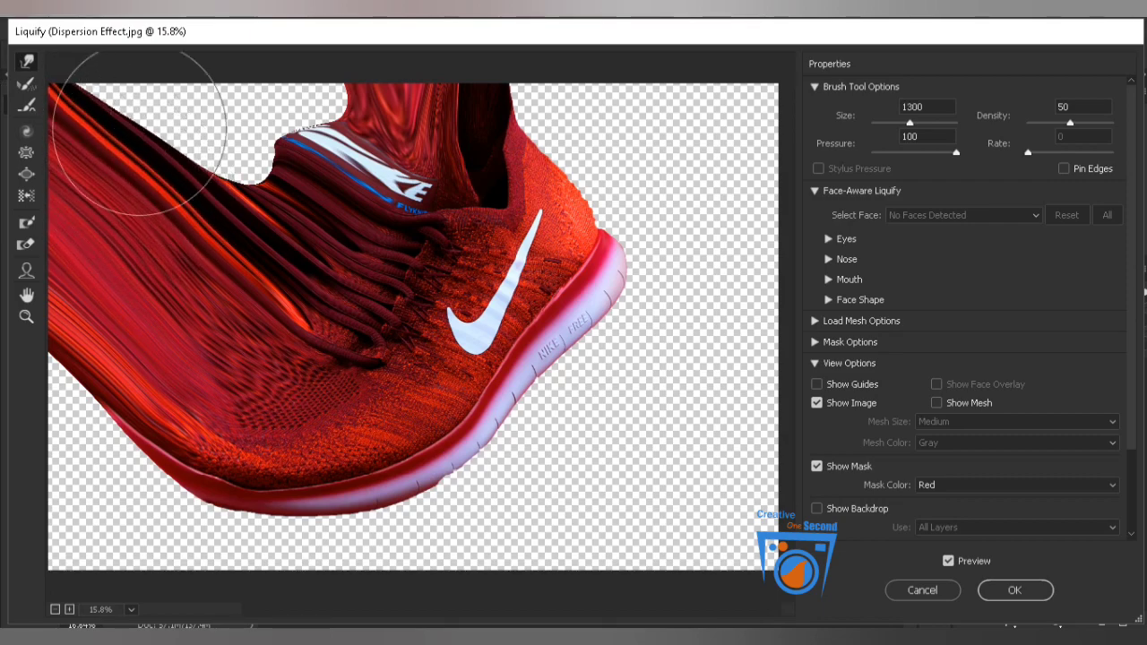
# Stretch the upper laces, NIKE label and toe edge further until they fill the canvas's upper-left area.
pyautogui.moveTo(302, 205); pyautogui.dragTo(74, 42)
pyautogui.moveTo(191, 144); pyautogui.dragTo(72, 38)
pyautogui.moveTo(384, 148)
pyautogui.mouseDown()
pyautogui.moveTo(336, 45)
pyautogui.moveTo(233, 40)
pyautogui.mouseUp()
pyautogui.moveTo(264, 307)
pyautogui.mouseDown()
pyautogui.moveTo(243, 256)
pyautogui.moveTo(77, 77)
pyautogui.mouseUp()
pyautogui.moveTo(168, 442)
pyautogui.mouseDown()
pyautogui.moveTo(27, 320)
pyautogui.moveTo(2, 264)
pyautogui.mouseUp()
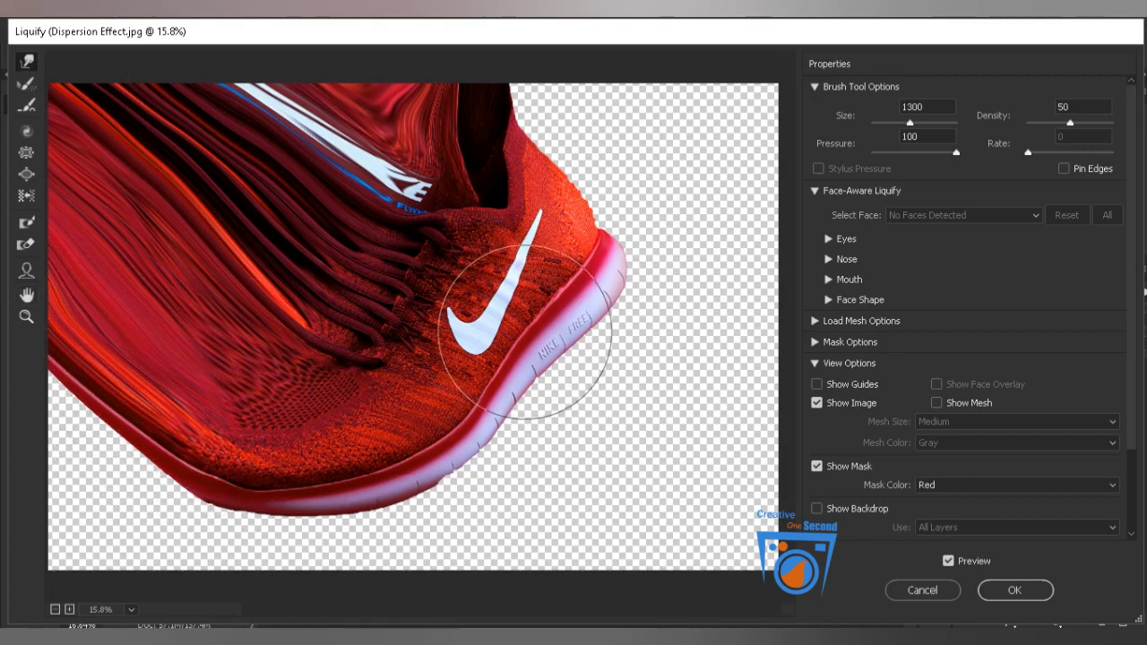
# Stretch the heel, collar back and sole end out to the canvas's right edge, and apply the Liquify filter.
pyautogui.moveTo(628, 243); pyautogui.dragTo(778, 259)
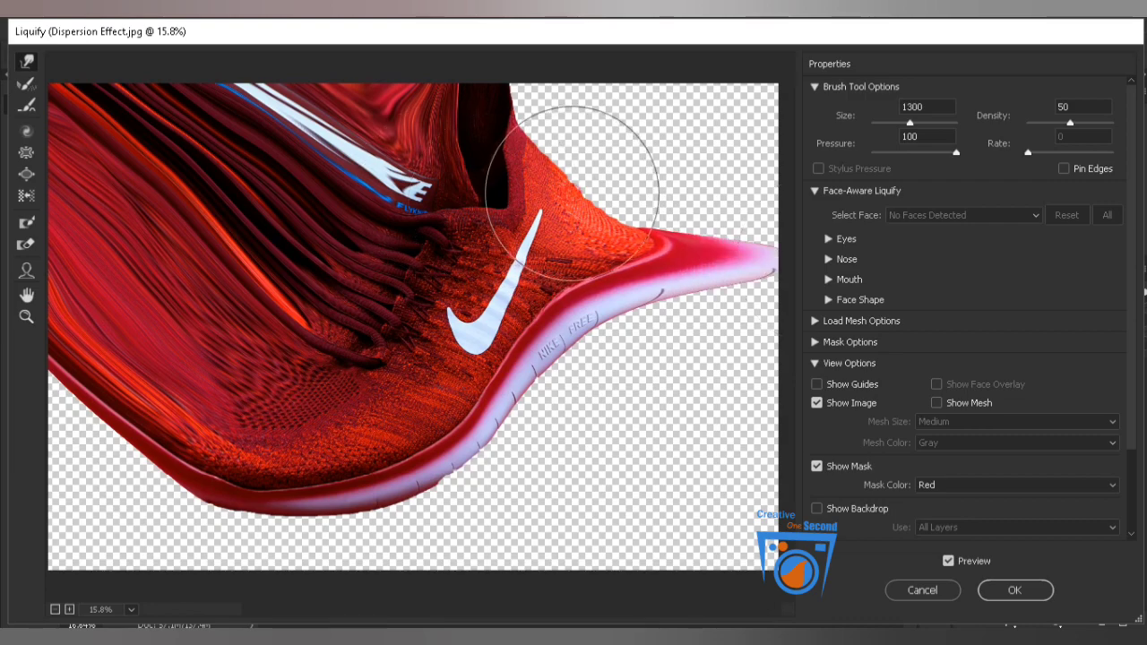
pyautogui.moveTo(576, 167); pyautogui.dragTo(688, 177)
pyautogui.moveTo(540, 167); pyautogui.dragTo(646, 154)
pyautogui.moveTo(513, 133)
pyautogui.mouseDown()
pyautogui.moveTo(584, 59)
pyautogui.moveTo(590, 137)
pyautogui.moveTo(609, 114)
pyautogui.moveTo(677, 100)
pyautogui.mouseUp()
pyautogui.moveTo(595, 156)
pyautogui.mouseDown()
pyautogui.moveTo(689, 128)
pyautogui.moveTo(730, 138)
pyautogui.mouseUp()
pyautogui.moveTo(660, 199)
pyautogui.mouseDown()
pyautogui.moveTo(683, 206)
pyautogui.moveTo(771, 180)
pyautogui.mouseUp()
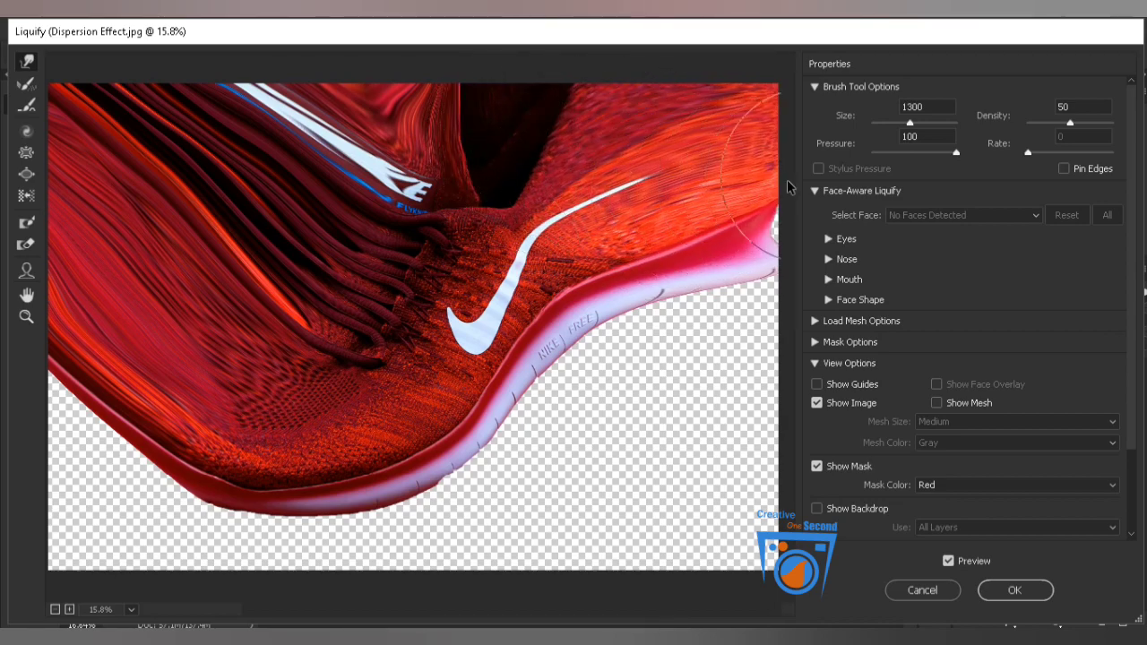
pyautogui.moveTo(712, 204); pyautogui.dragTo(758, 211)
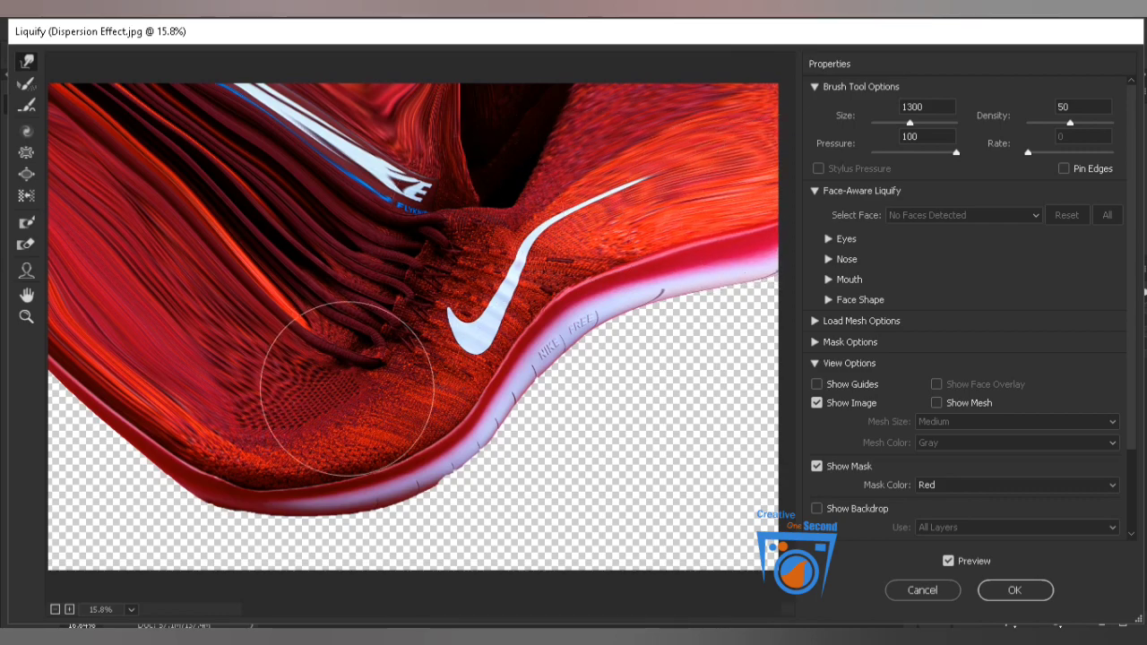
pyautogui.click(1028, 592)
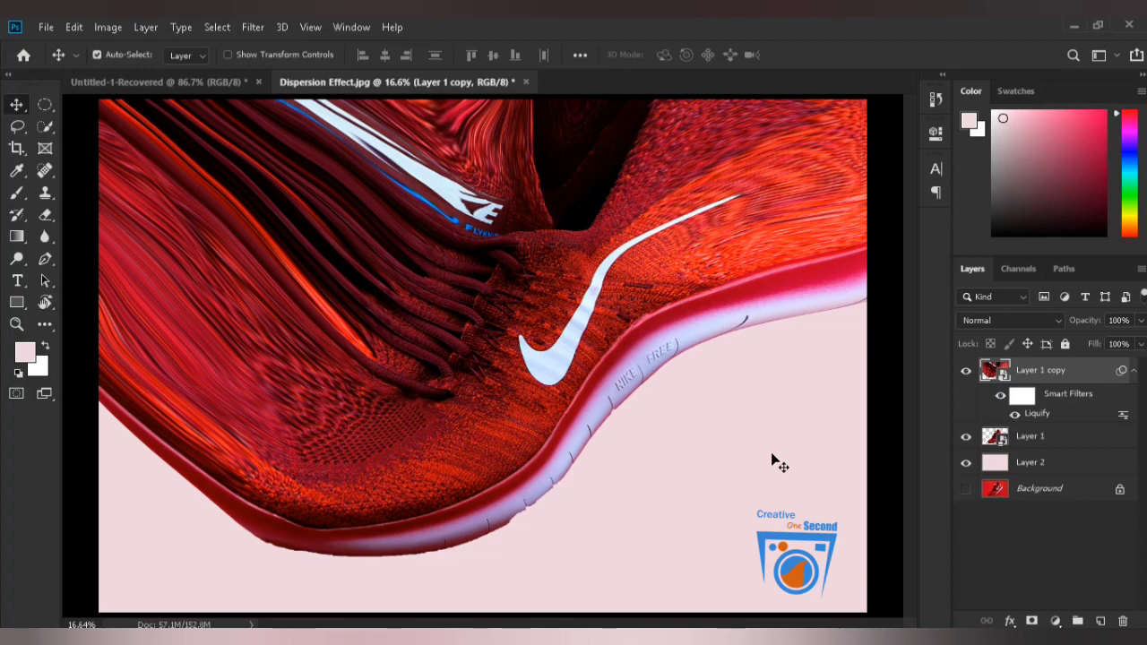
# Collapse the smart filter list of Layer 1 copy, add a layer mask to that layer and invert the mask to black.
pyautogui.click(1134, 375)
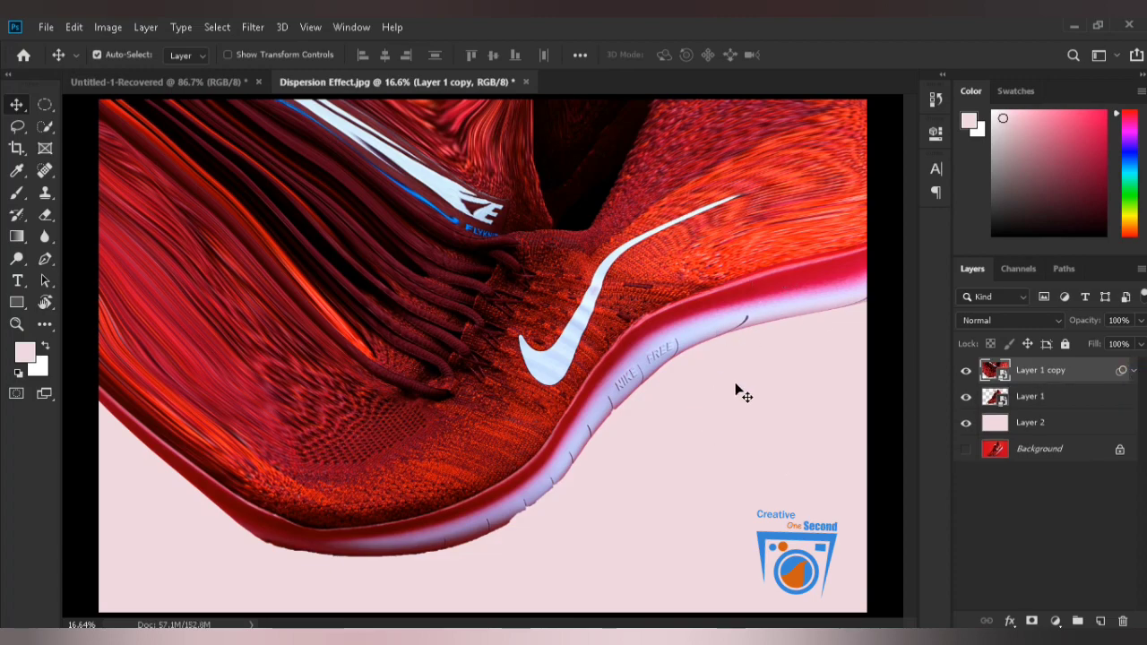
pyautogui.click(1031, 621)
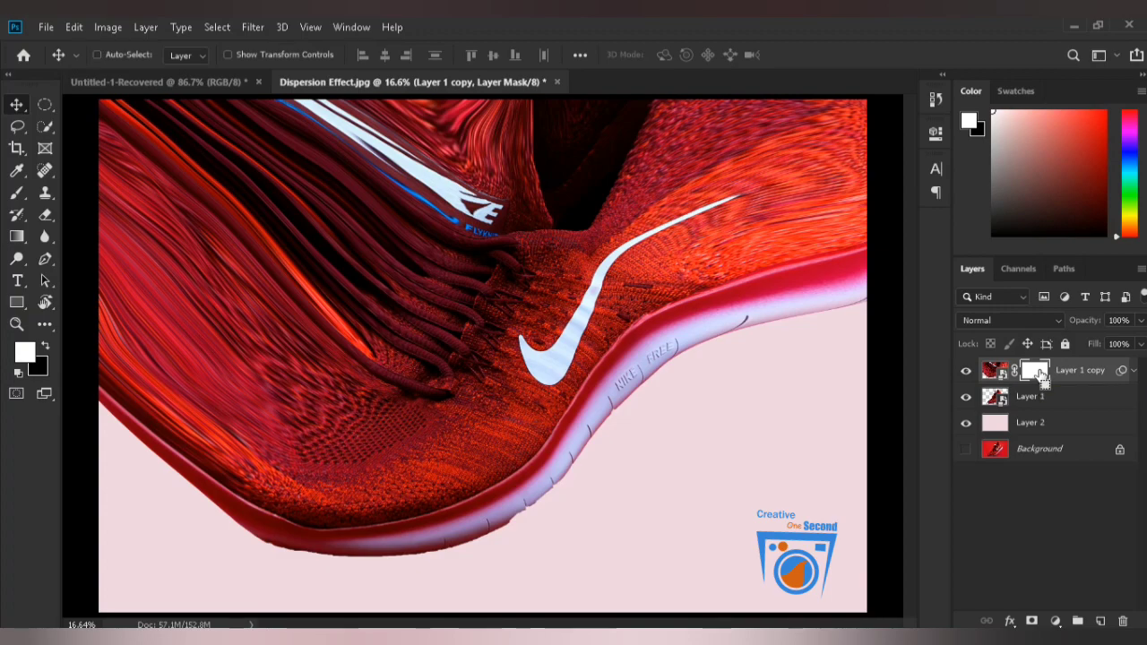
pyautogui.hotkey('ctrl', 'i')
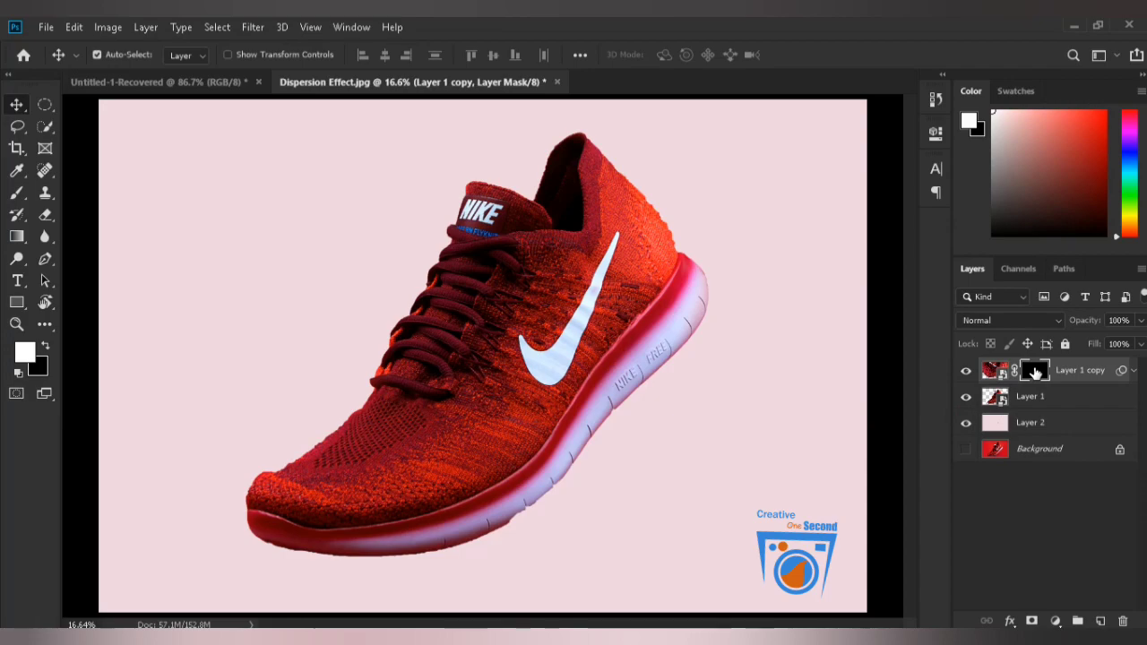
# Try painting white on the Layer 1 copy mask with a 4300-pixel soft brush at 90% opacity, and clear the stroke.
pyautogui.press('b')
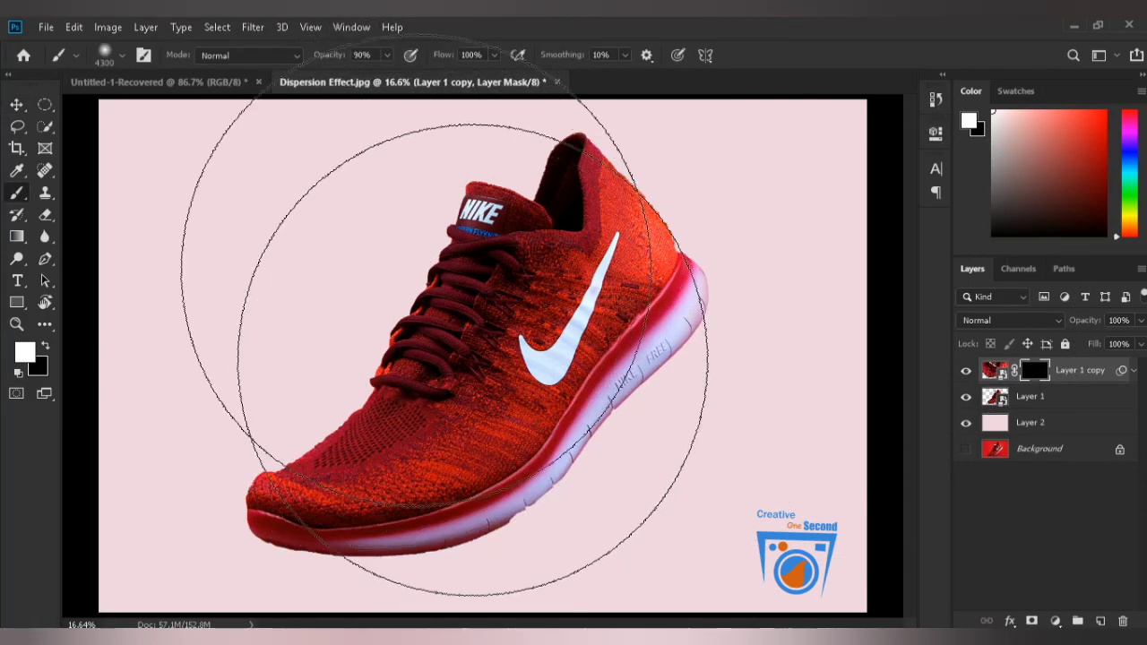
pyautogui.moveTo(415, 269); pyautogui.dragTo(442, 294)
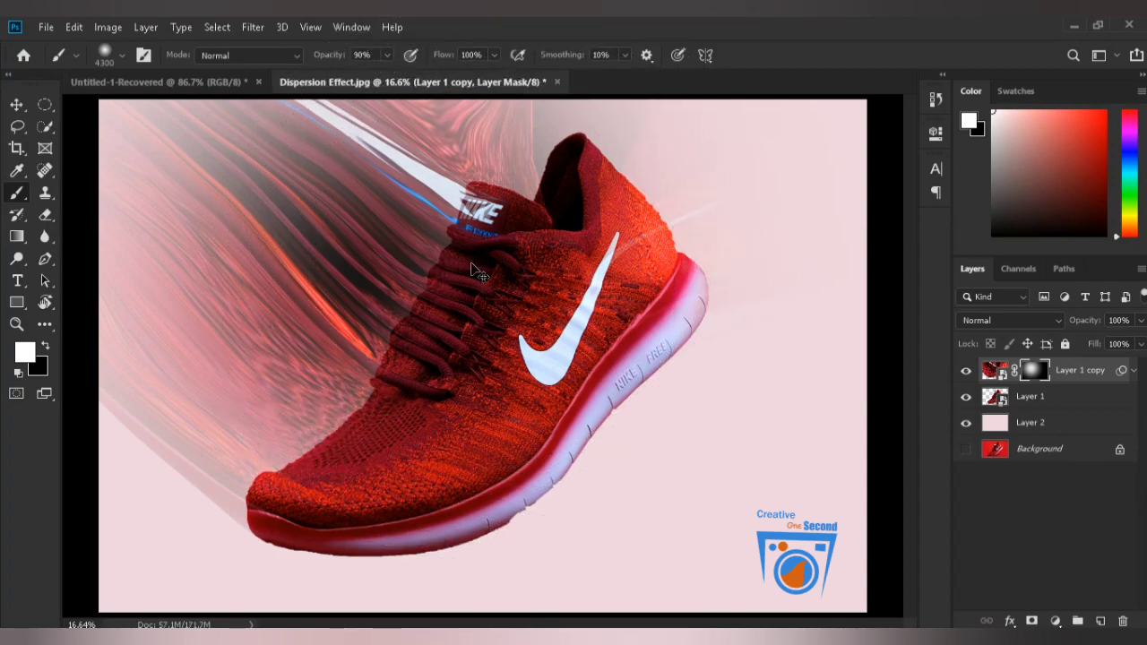
pyautogui.hotkey('ctrl', 'BackSpace')
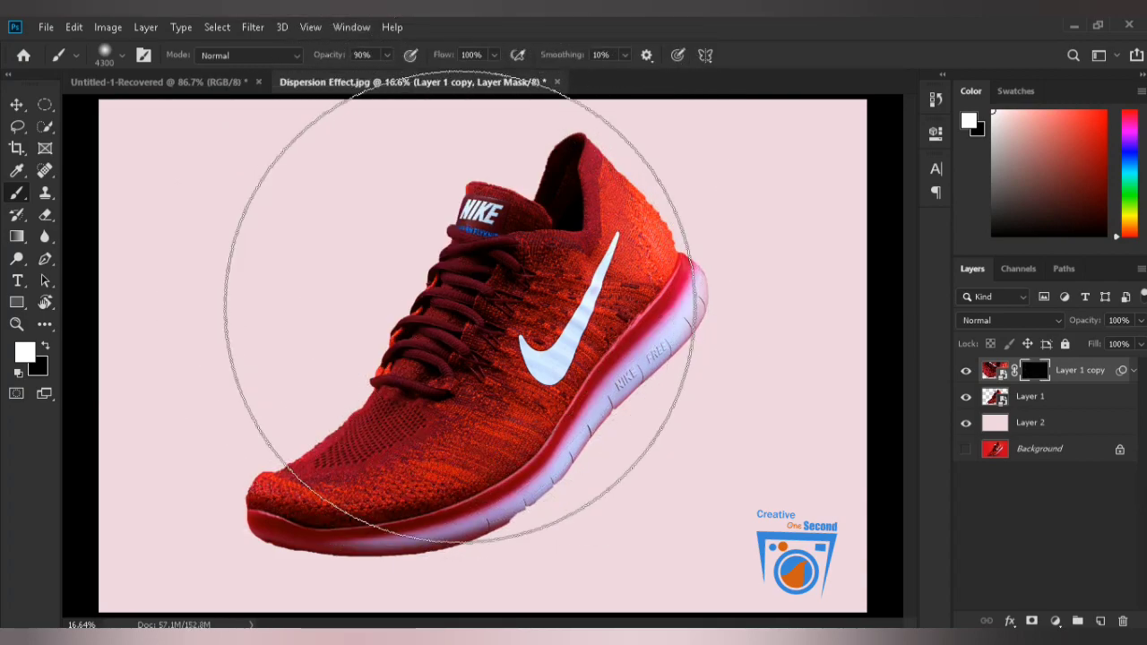
# Reduce the Brush tool's size to 600 pixels for painting on the Layer 1 copy mask.
pyautogui.press('v')
pyautogui.press('b')
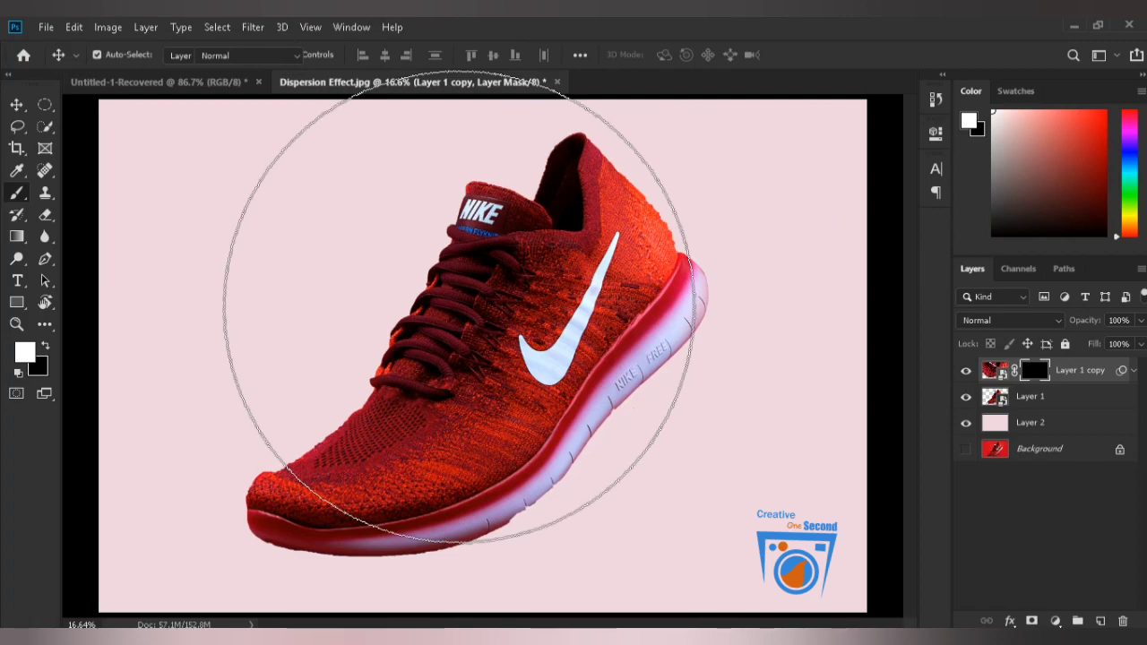
pyautogui.press('[')
pyautogui.press('[')
pyautogui.press('[')
pyautogui.press('[')
pyautogui.press('[')
pyautogui.press('[')
pyautogui.press('[')
pyautogui.press('[')
pyautogui.press('[')
pyautogui.press('[')
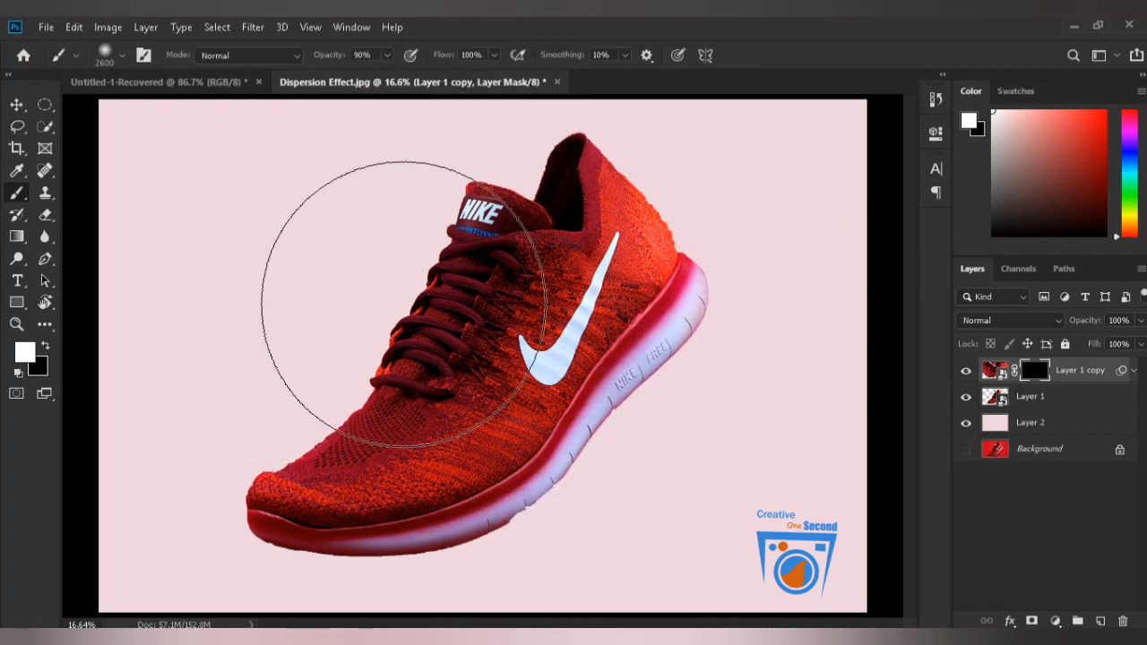
pyautogui.press('[')
pyautogui.press('[')
pyautogui.press('[')
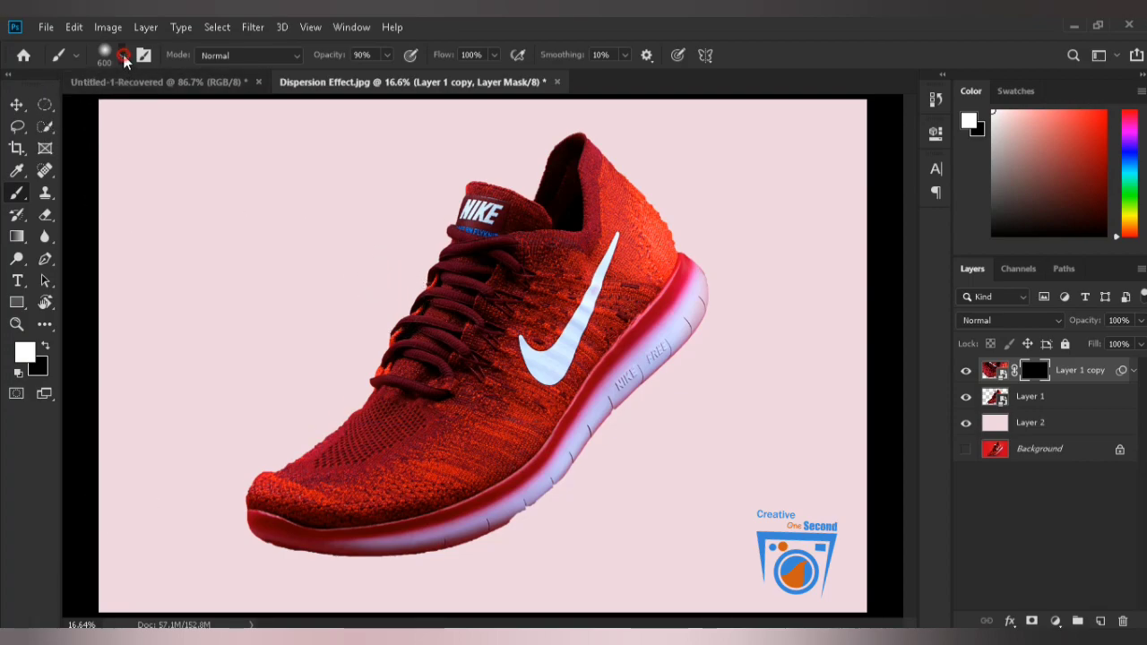
# Import the Dispersion ABR brush file from the Dispersion folder in Downloads into the brush presets.
pyautogui.click(123, 55)
pyautogui.click(31, 216)
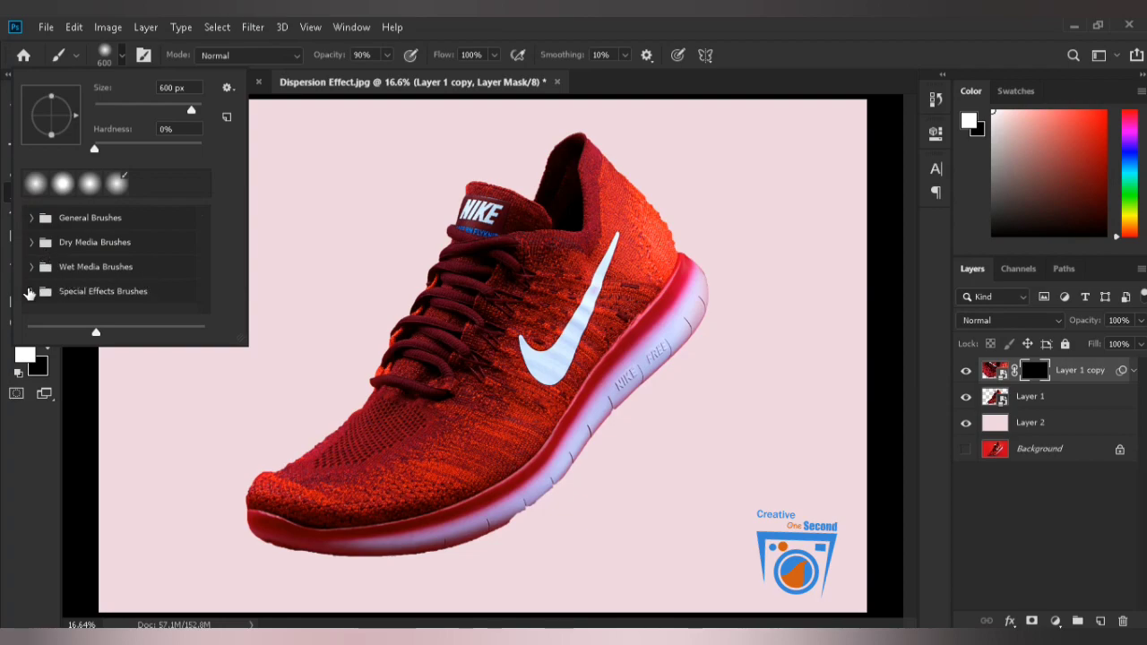
pyautogui.click(229, 88)
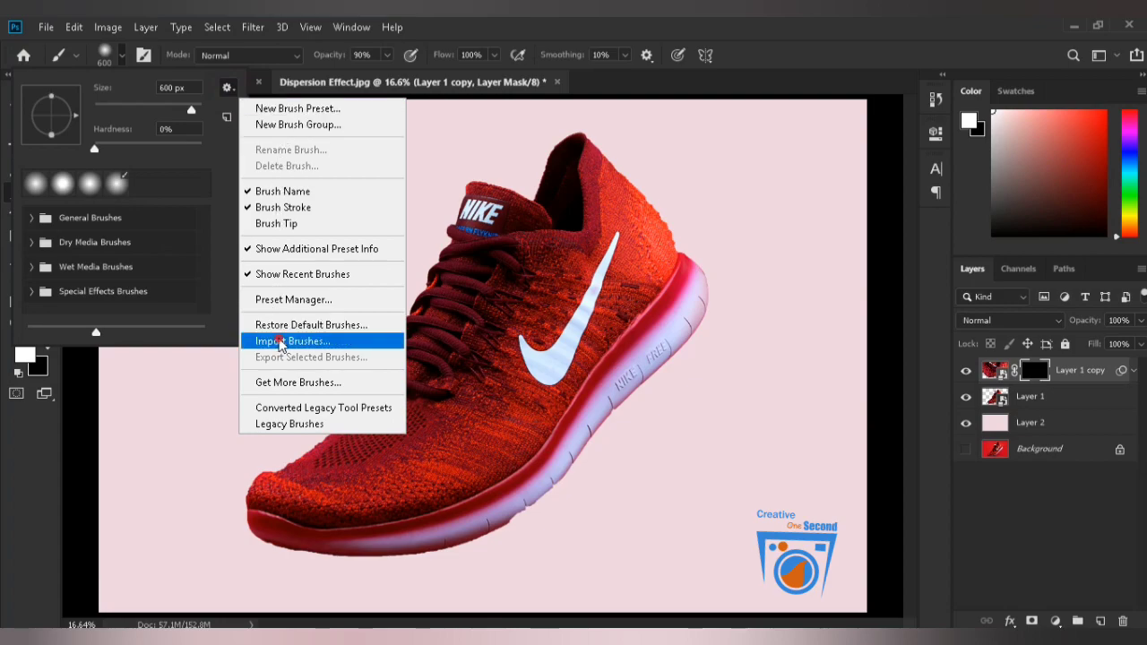
pyautogui.click(282, 337)
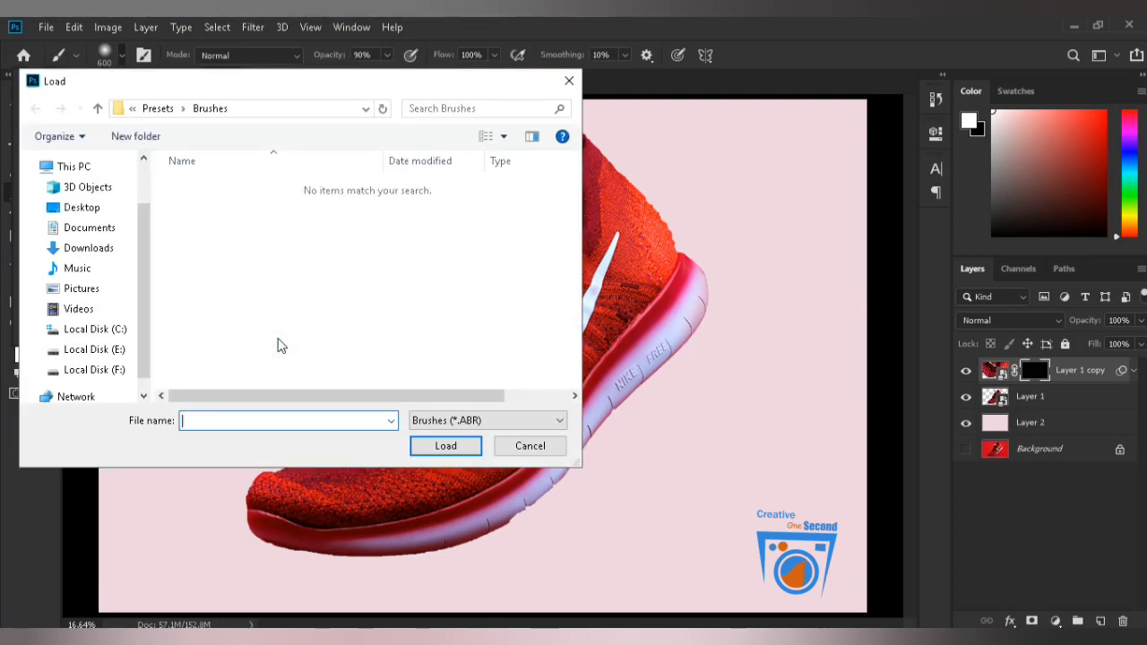
pyautogui.click(89, 214)
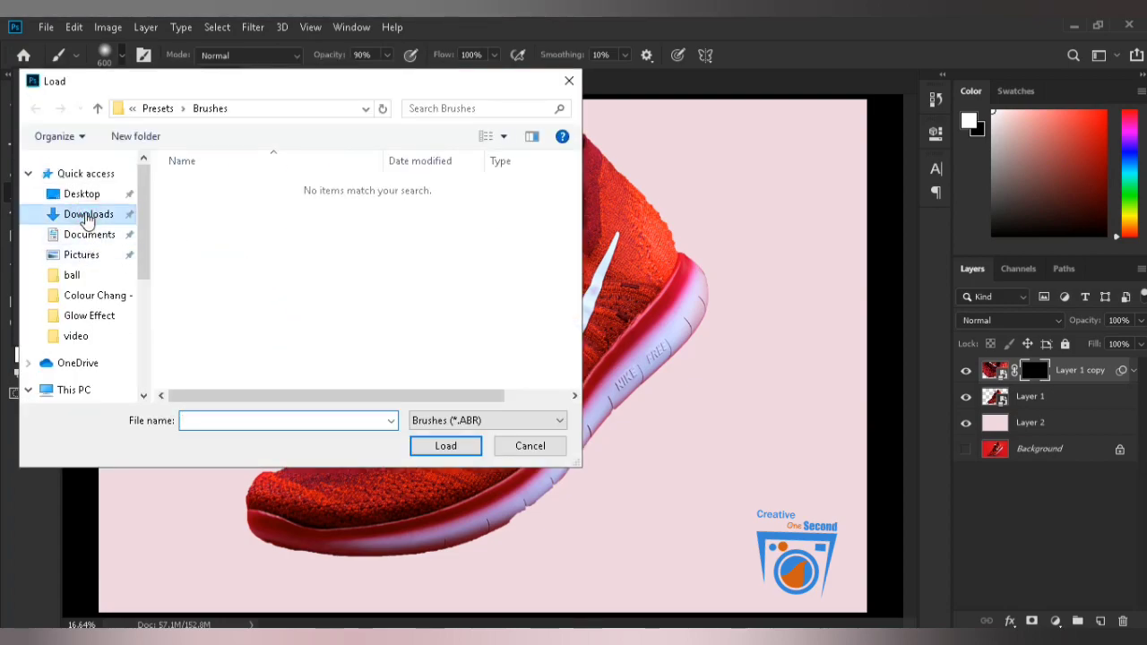
pyautogui.click(215, 219)
pyautogui.doubleClick(215, 219)
pyautogui.click(211, 196)
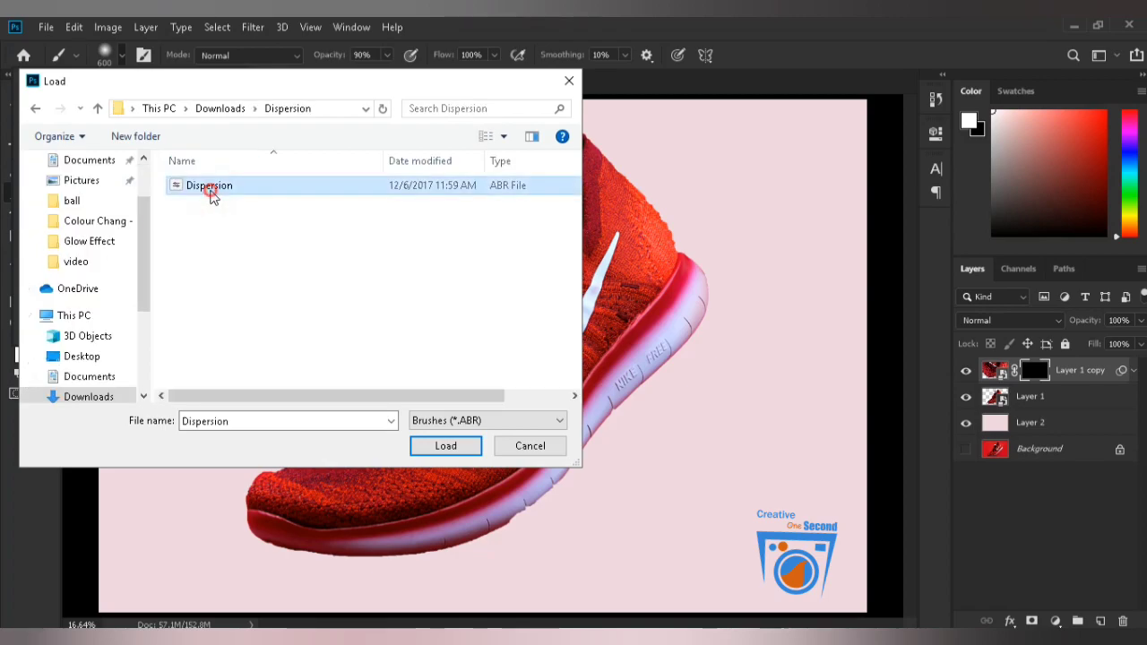
pyautogui.click(422, 448)
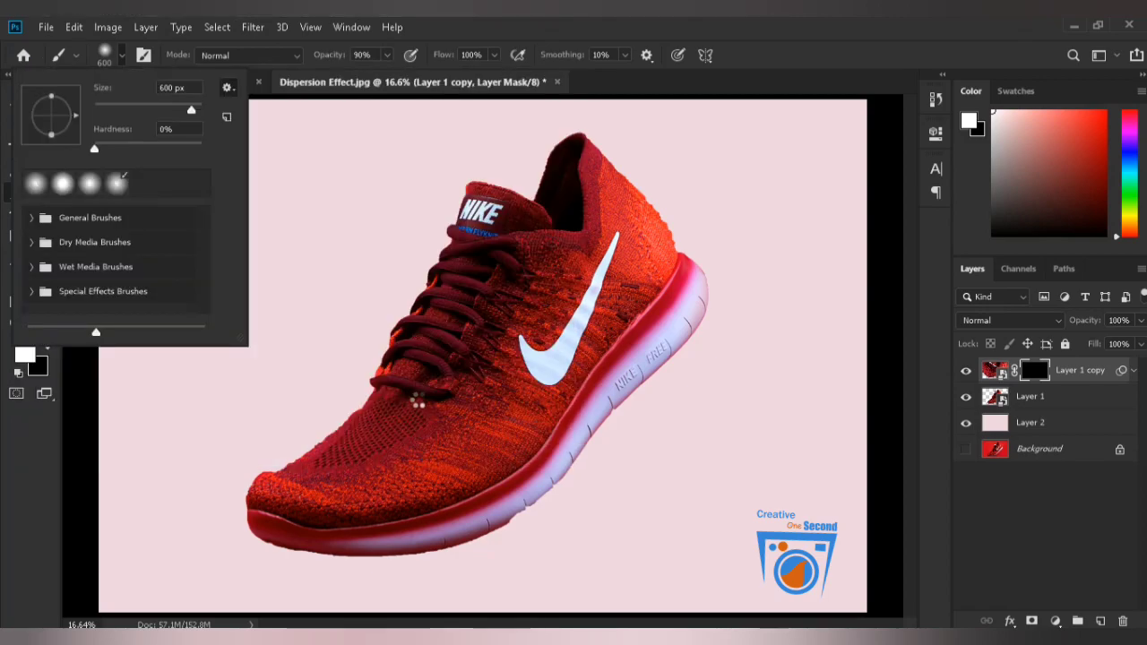
# Choose the 2500-pixel Dispersion 2 brush from the Dispersion group and target the Layer 1 copy mask.
pyautogui.scroll(-1, 130, 267)
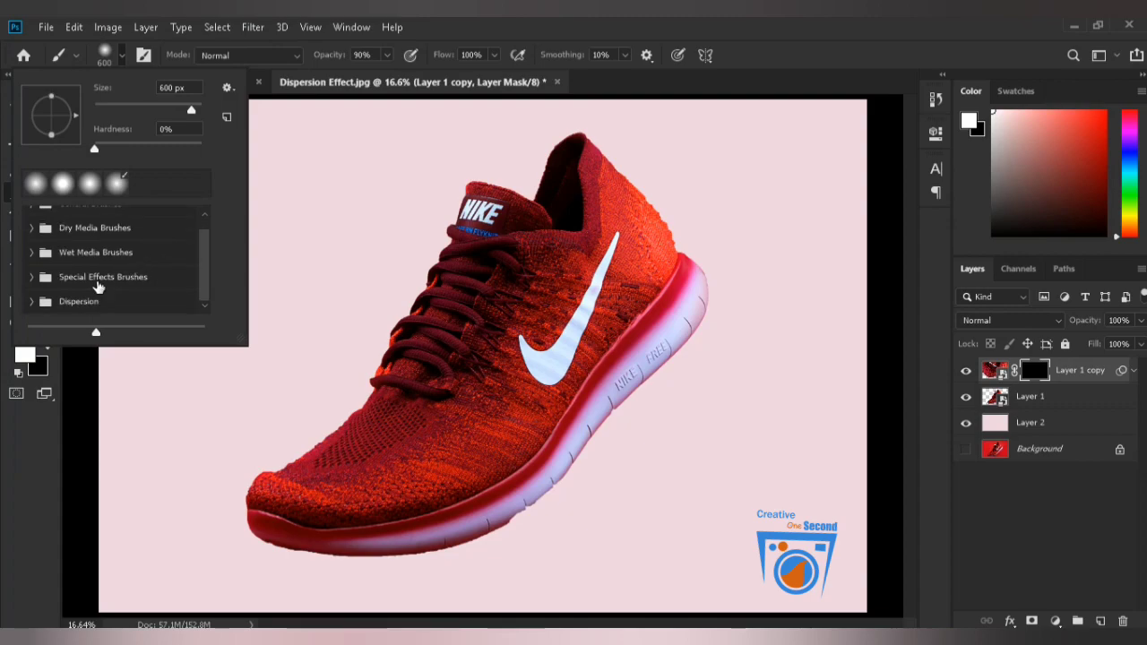
pyautogui.scroll(-3, 66, 309)
pyautogui.scroll(-1, 67, 300)
pyautogui.click(67, 300)
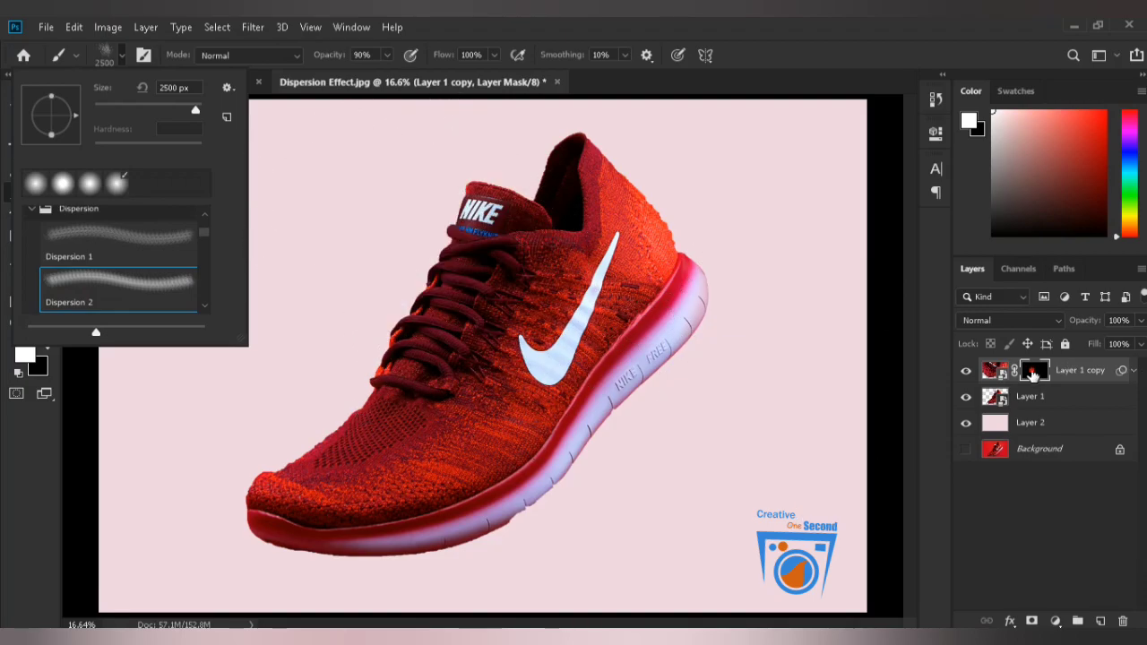
pyautogui.click(1033, 373)
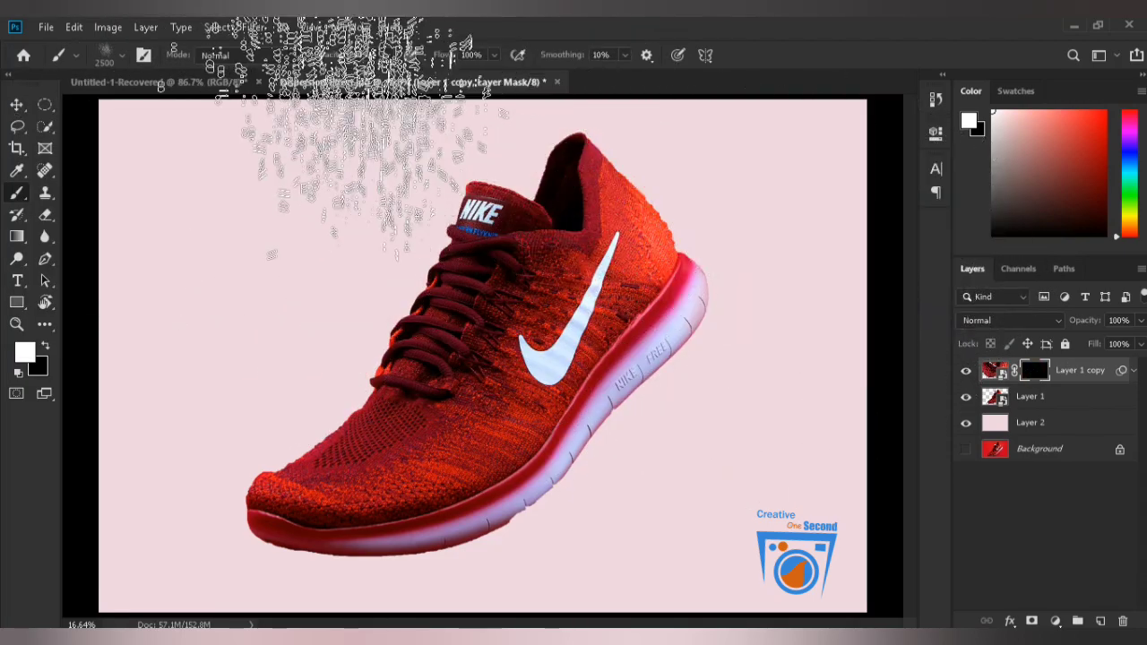
# Rotate the brush tip to -49° and paint white particles off the laces and tongue on the Layer 1 copy mask.
pyautogui.click(350, 27)
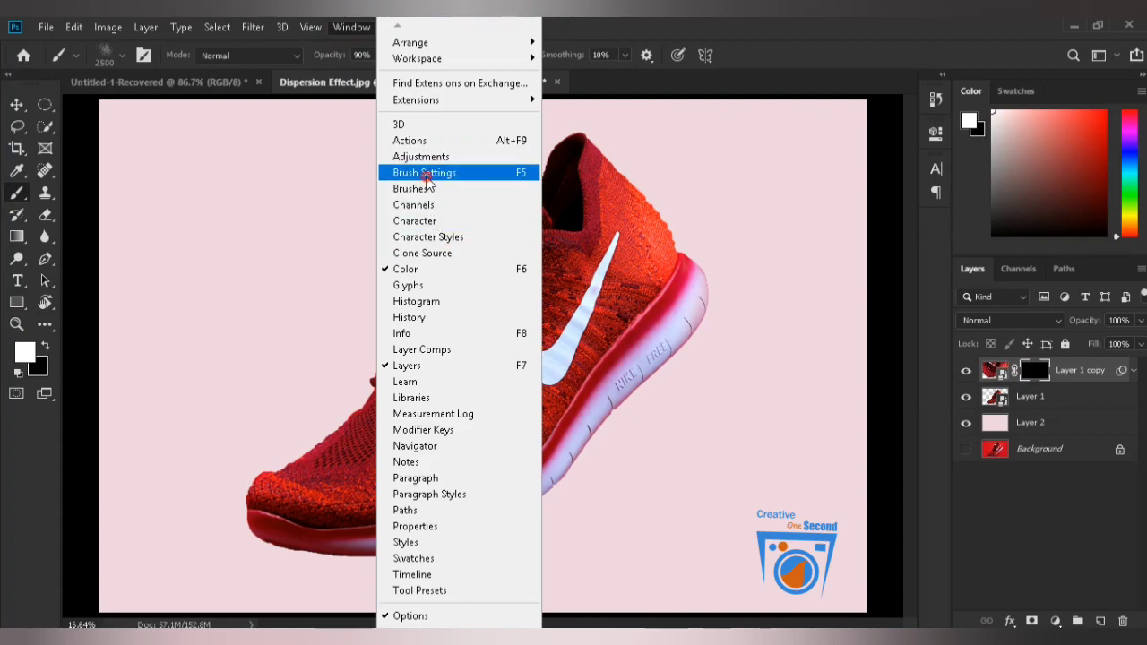
pyautogui.click(426, 174)
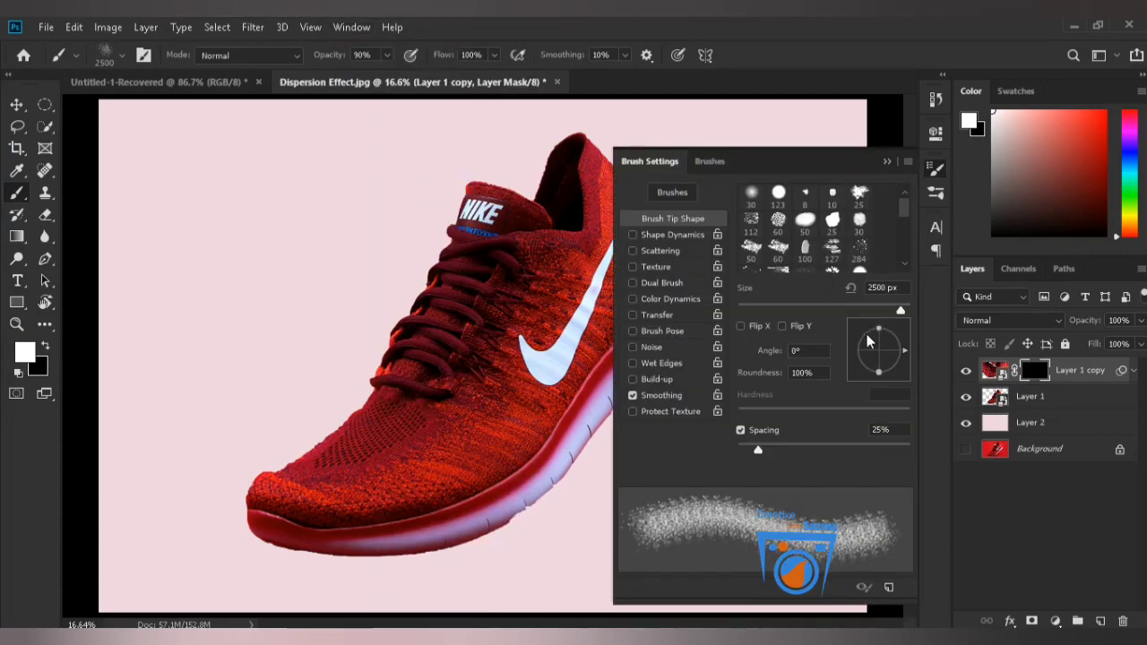
pyautogui.moveTo(907, 349); pyautogui.dragTo(899, 375)
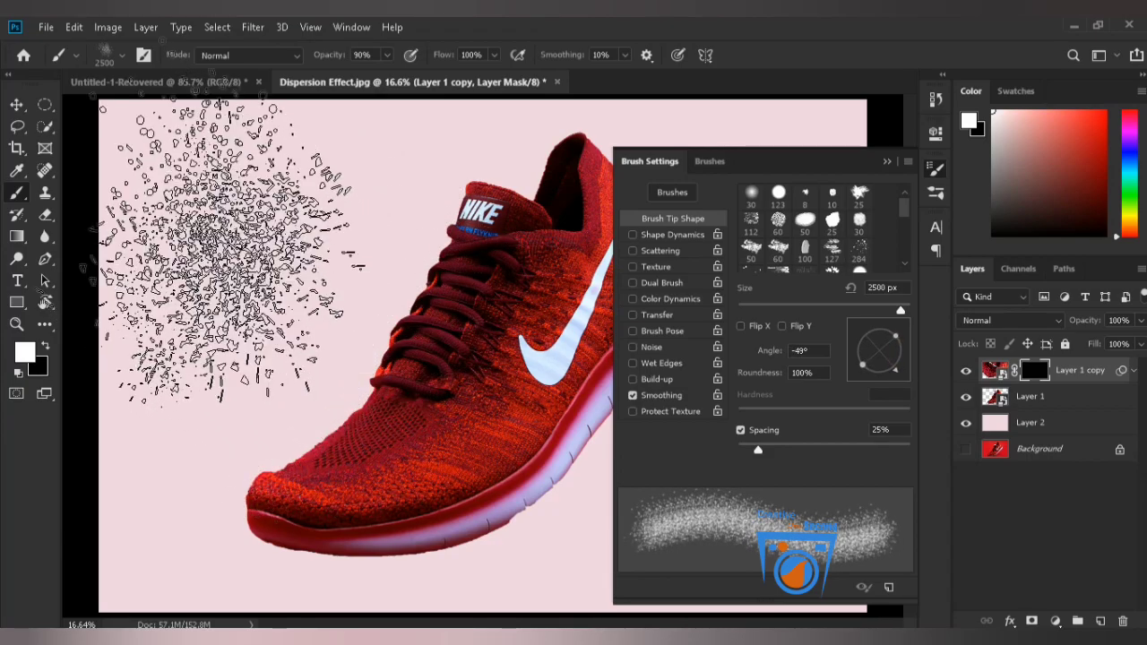
pyautogui.click(339, 362)
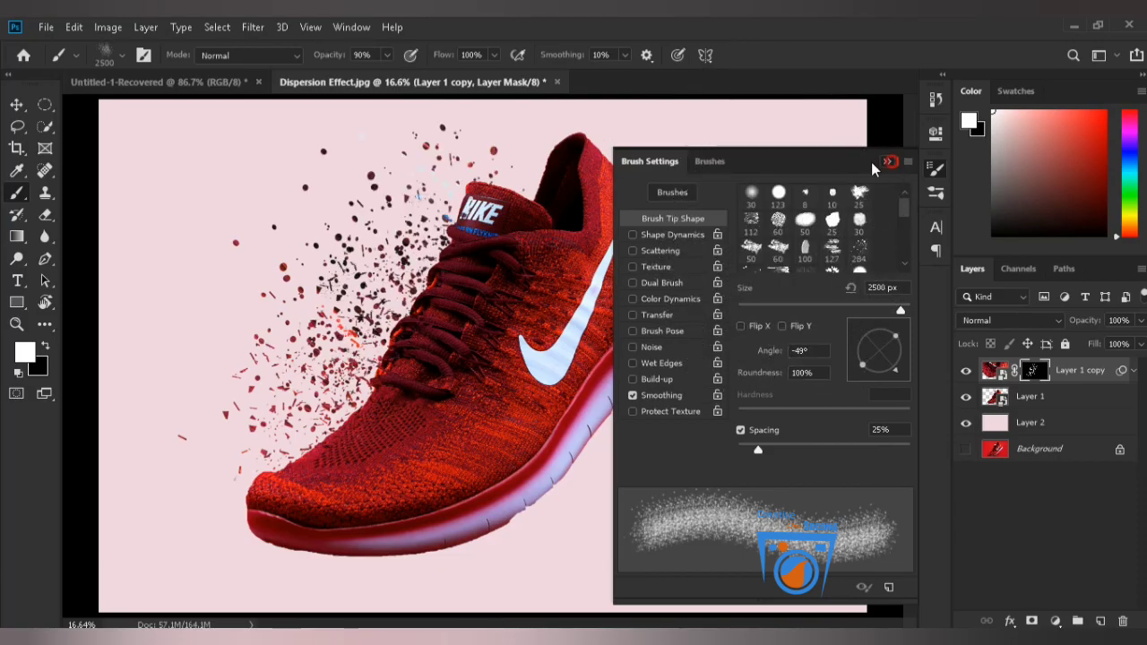
pyautogui.click(890, 163)
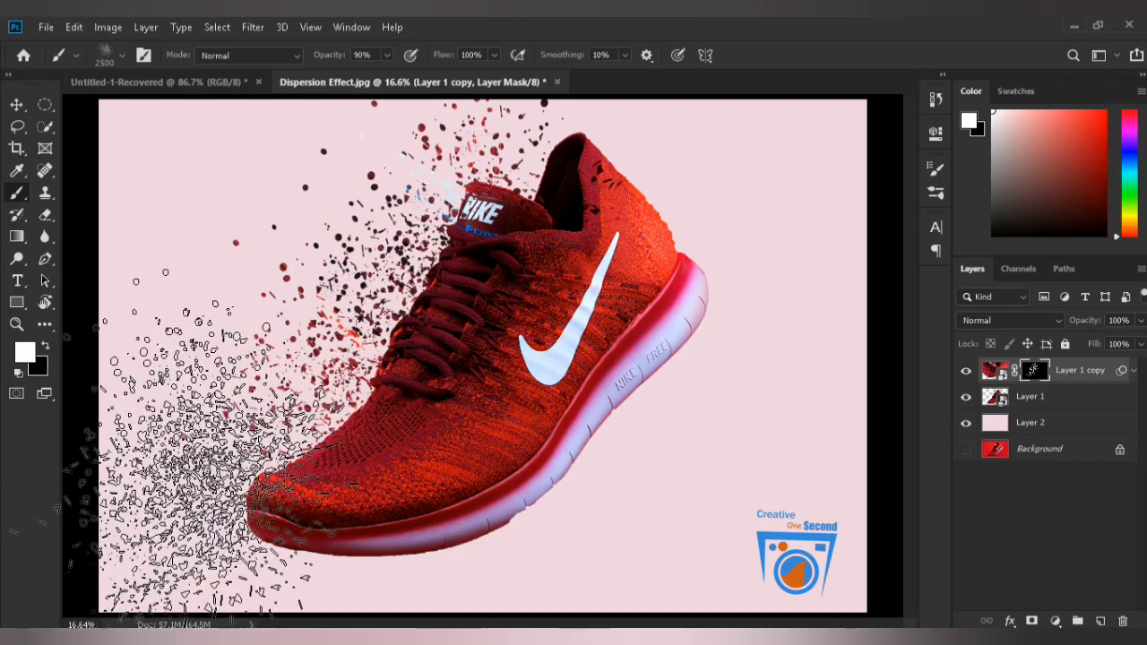
# Reduce the brush to 1900 pixels and paint finer particles along the shoe's front edge from laces to toe.
pyautogui.press('[')
pyautogui.press('[')
pyautogui.press('[')
pyautogui.press('[')
pyautogui.press('[')
pyautogui.press('[')
pyautogui.press('[')
pyautogui.press('[')
pyautogui.press('[')
pyautogui.press('[')
pyautogui.press('[')
pyautogui.press('[')
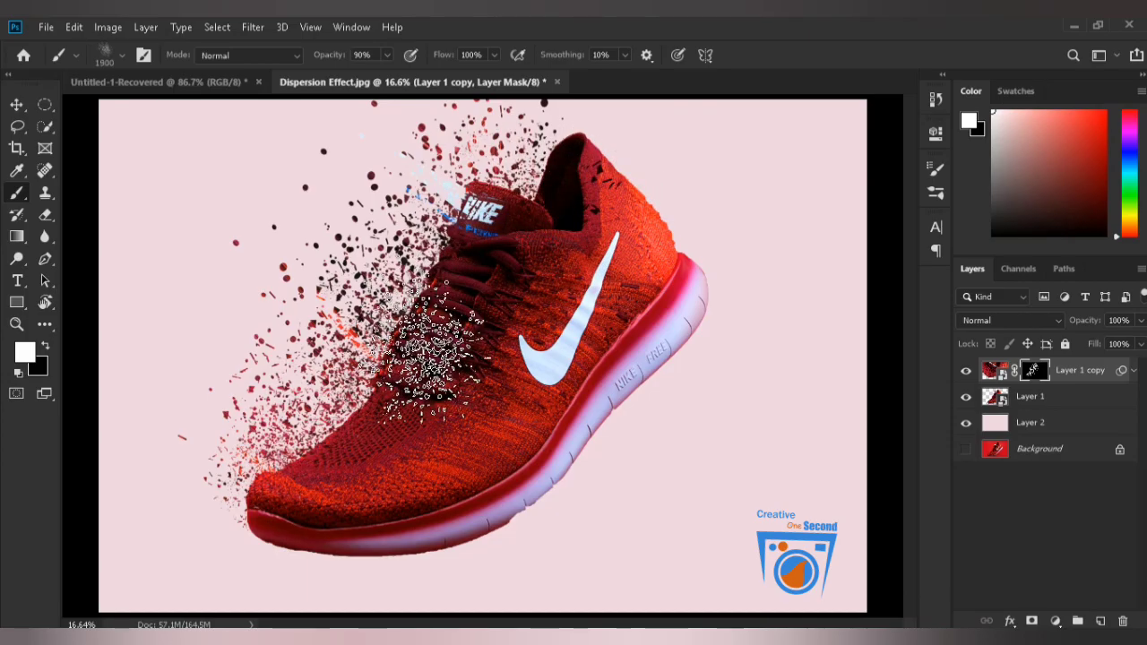
# Enlarge the brush to 3600 pixels and paint larger particles across the backdrop in front of the laces and tongue.
pyautogui.press(']')
pyautogui.press(']')
pyautogui.click(224, 246)
pyautogui.press(']')
pyautogui.press(']')
pyautogui.press(']')
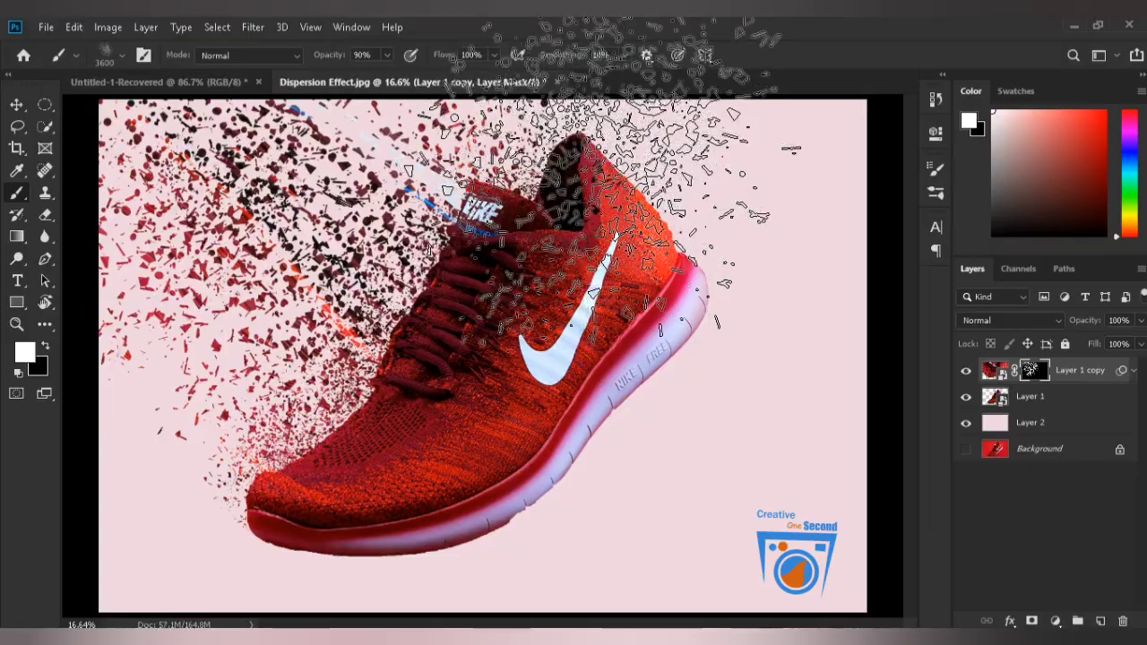
# Paint 3600-pixel particles above the collar, behind the heel and off the toe, and switch to the Move tool.
pyautogui.click(567, 123)
pyautogui.click(705, 192)
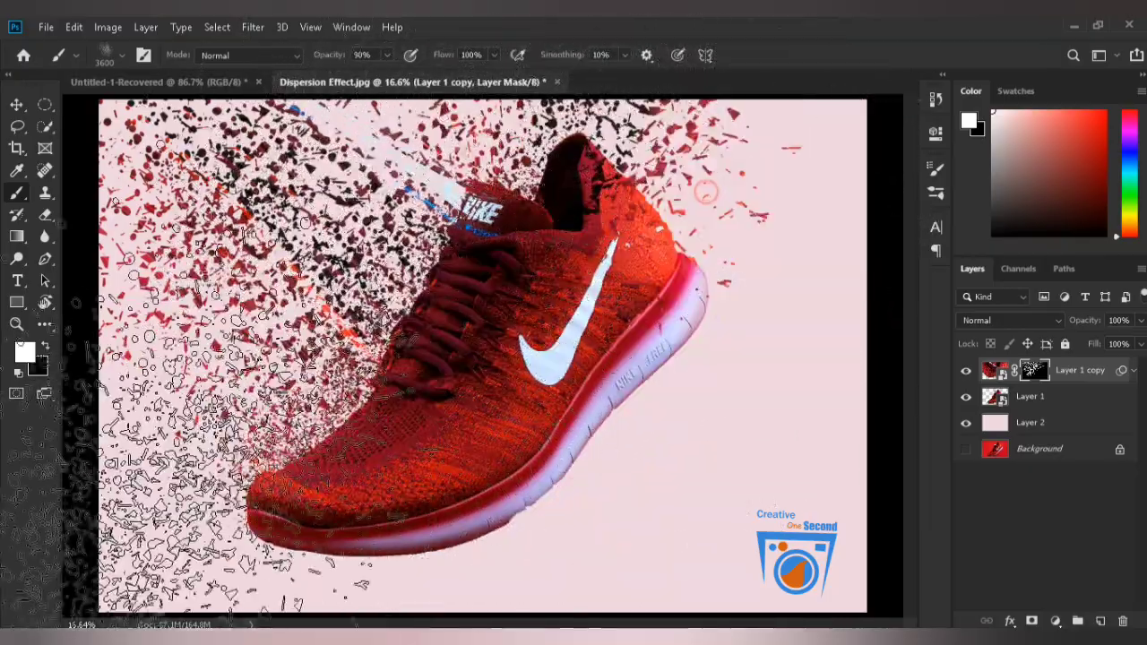
pyautogui.click(106, 361)
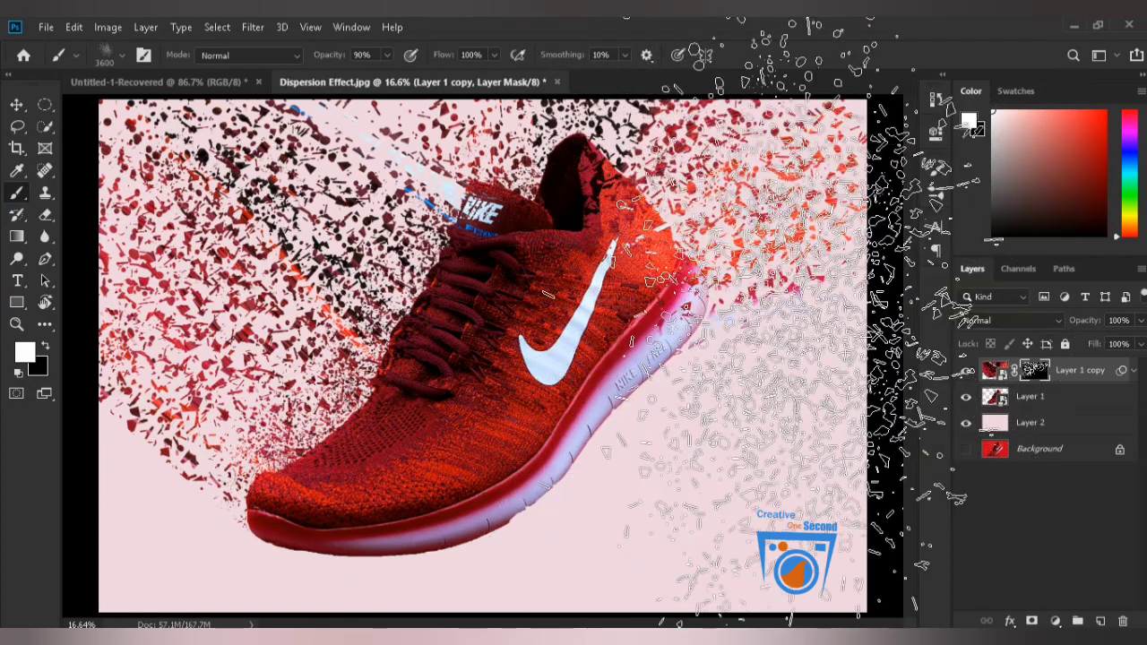
pyautogui.press('v')
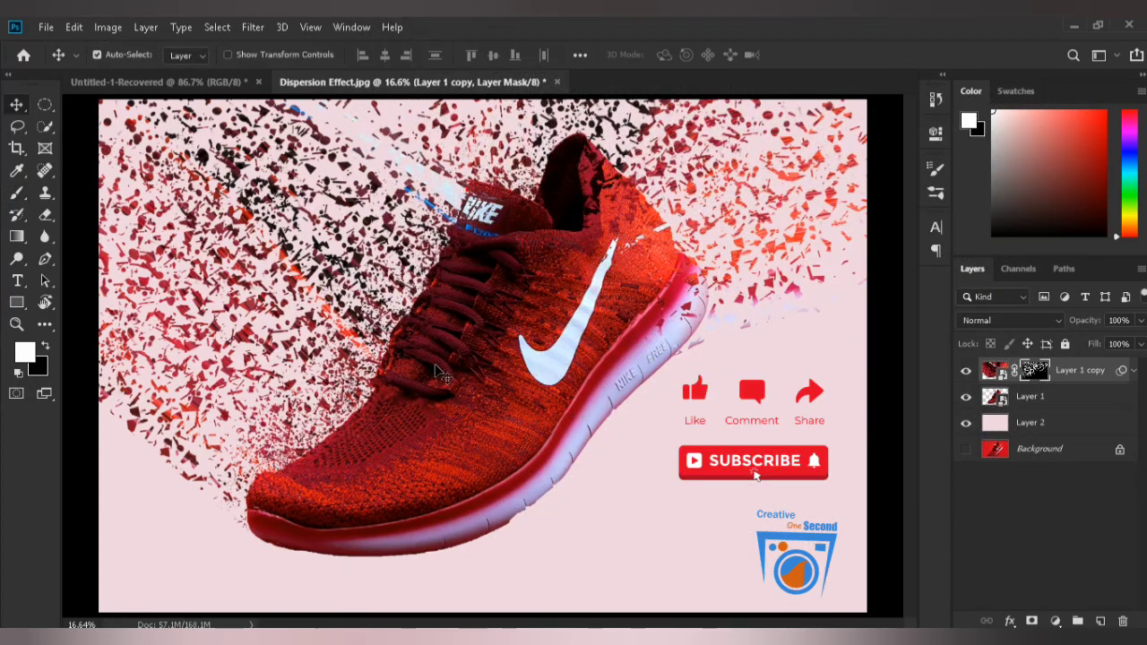